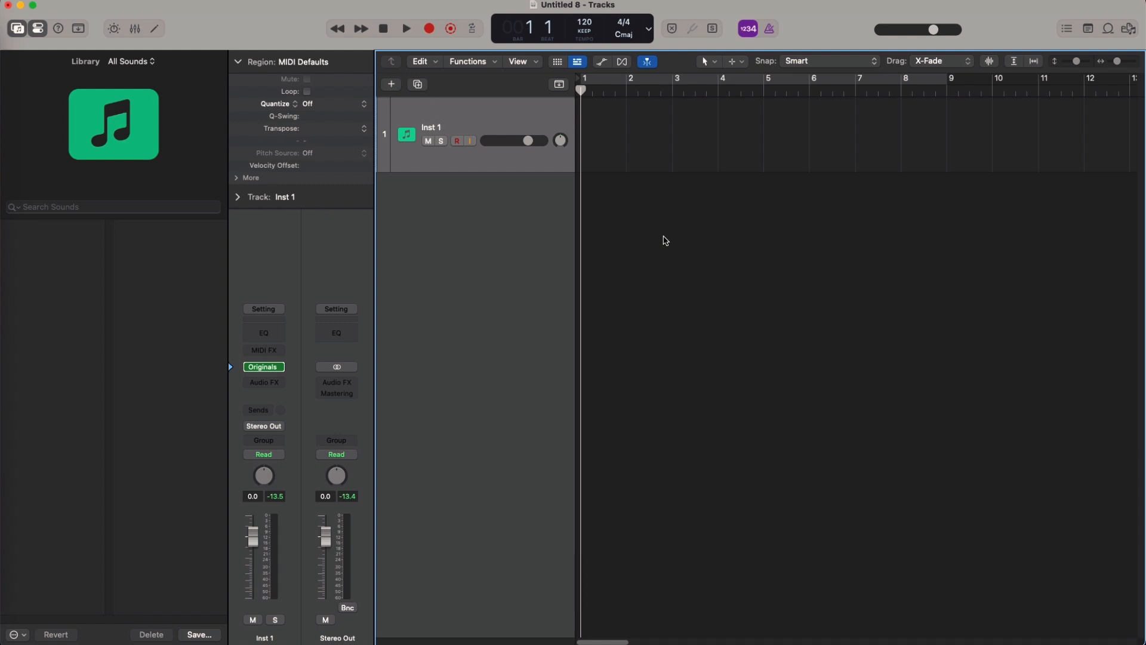
Show the global tracks with the Chord track enabled and add a C major chord at bar 1
left_click(666, 241)
key("g")
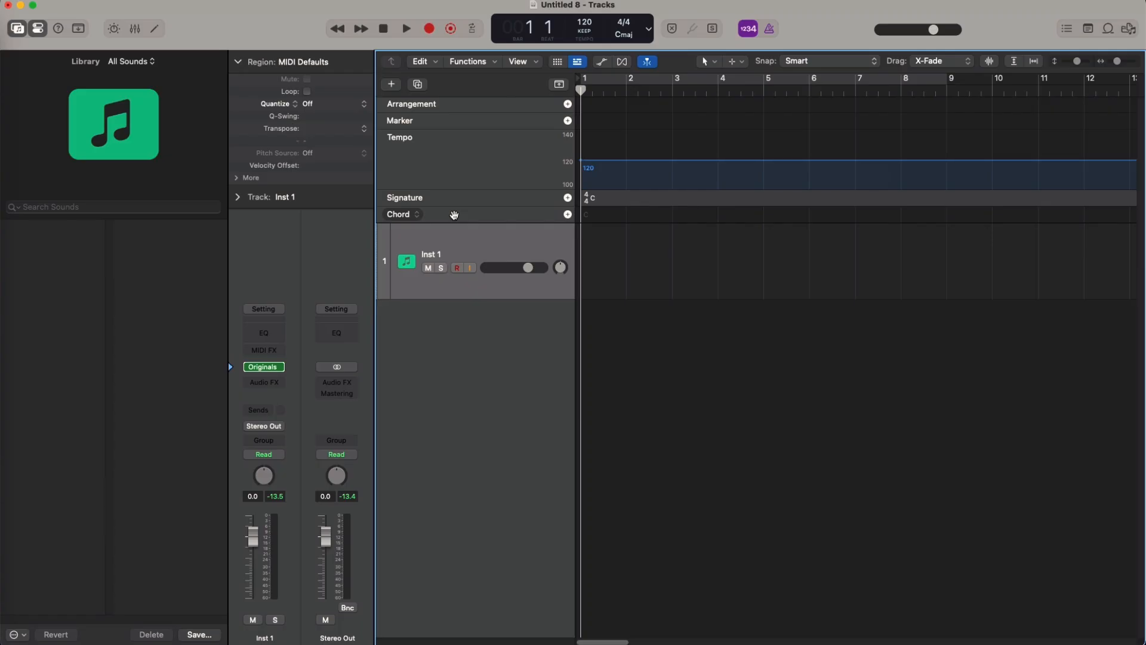
right_click(453, 215)
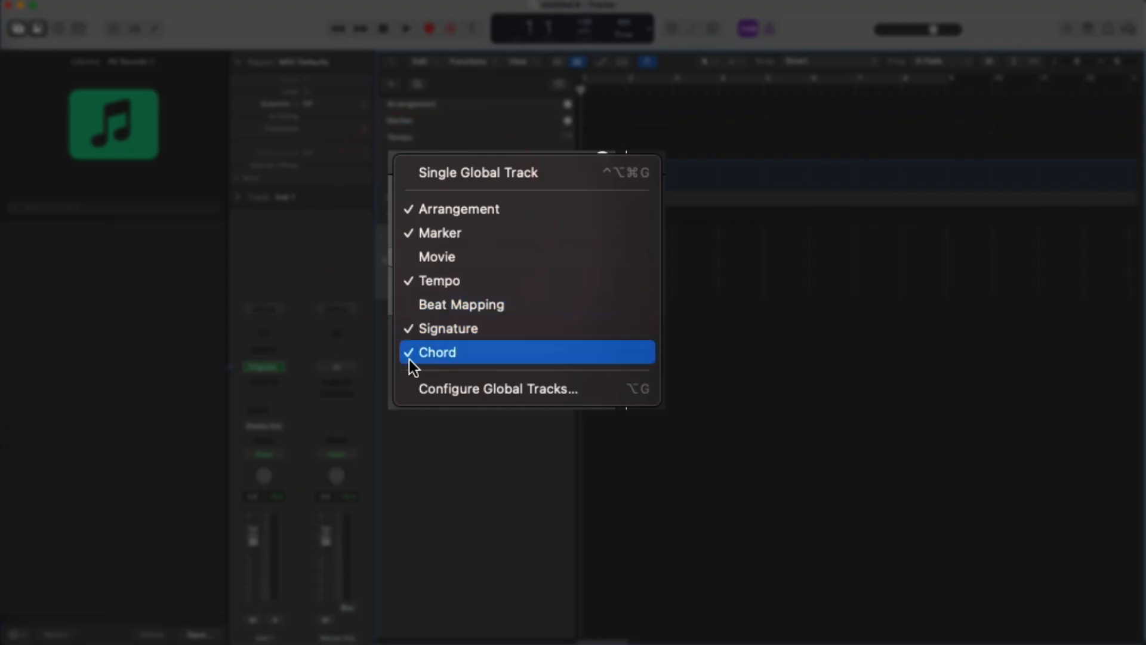
left_click(442, 215)
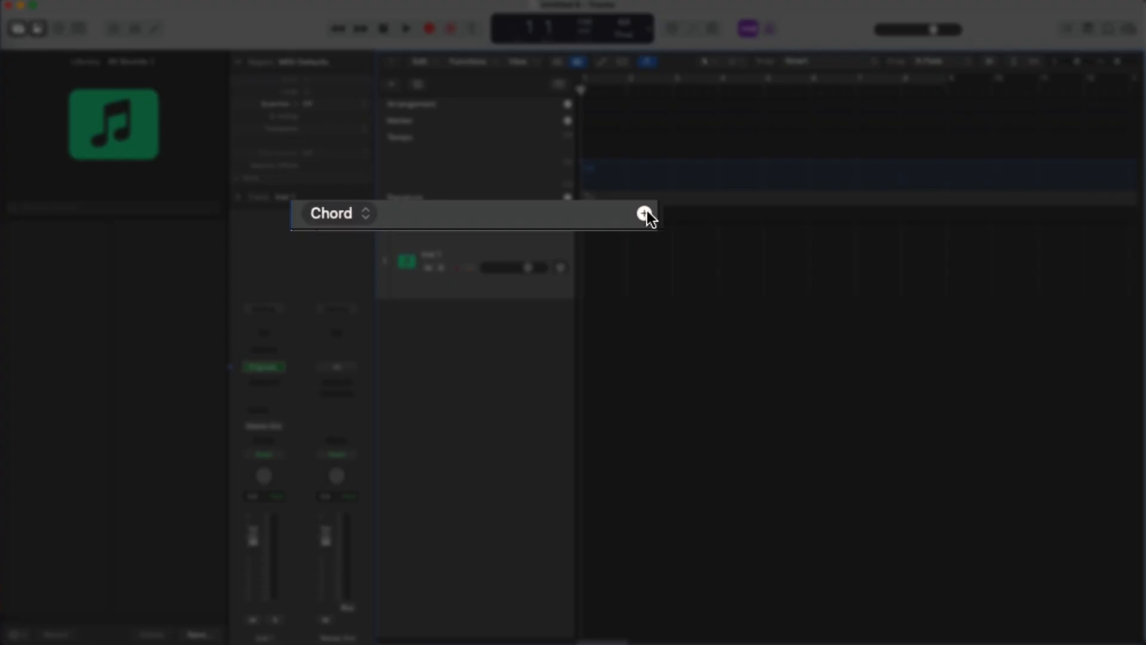
left_click(567, 214)
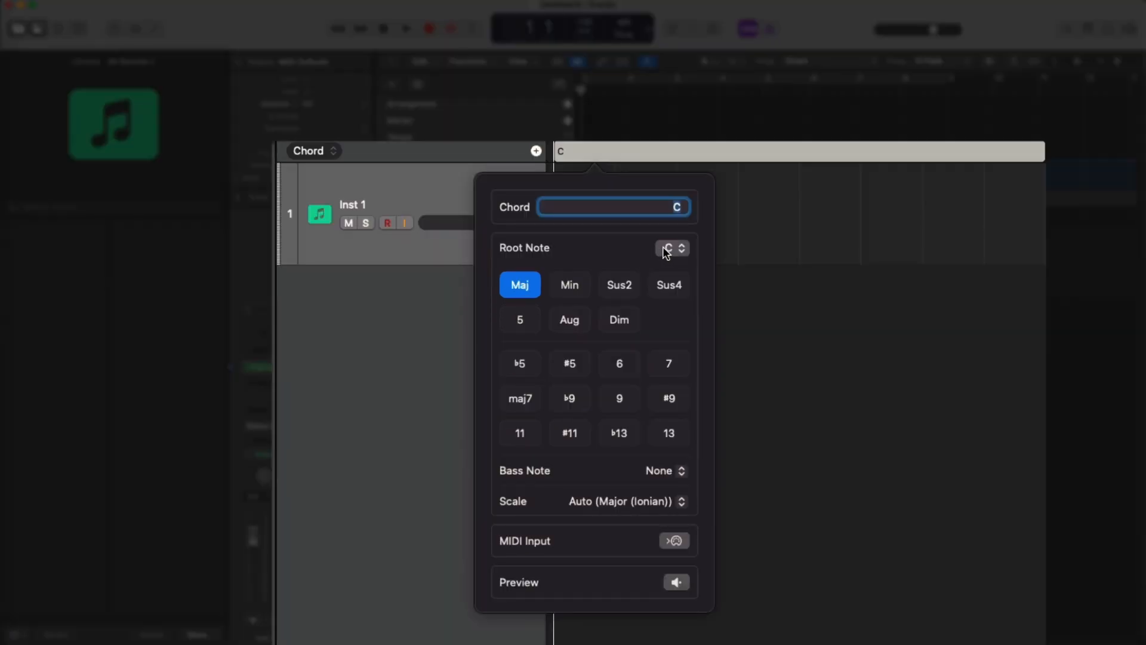
Try the Min, Sus2, Sus4 and Aug qualities on the bar 1 chord and return it to Maj
left_click(666, 251)
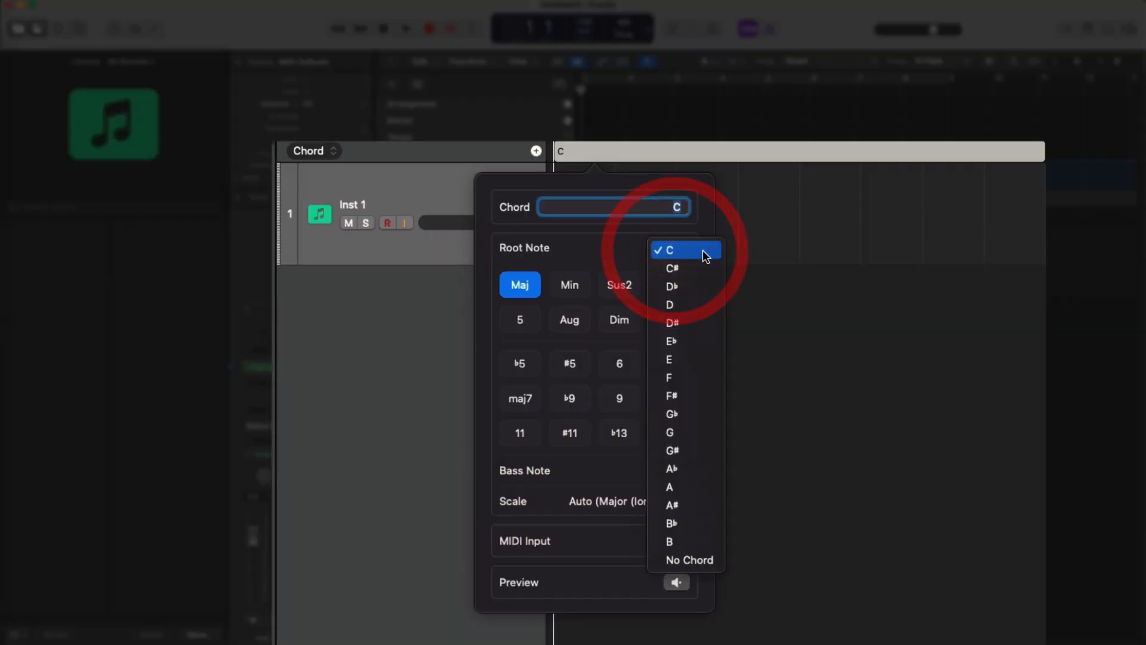
left_click(682, 251)
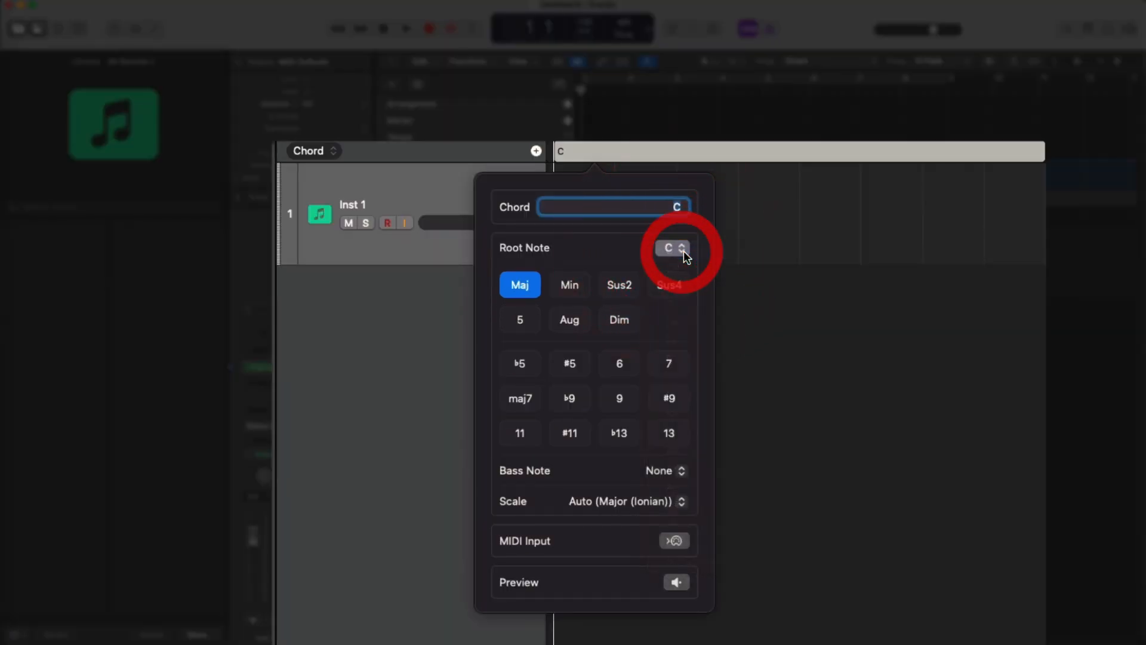
left_click(521, 288)
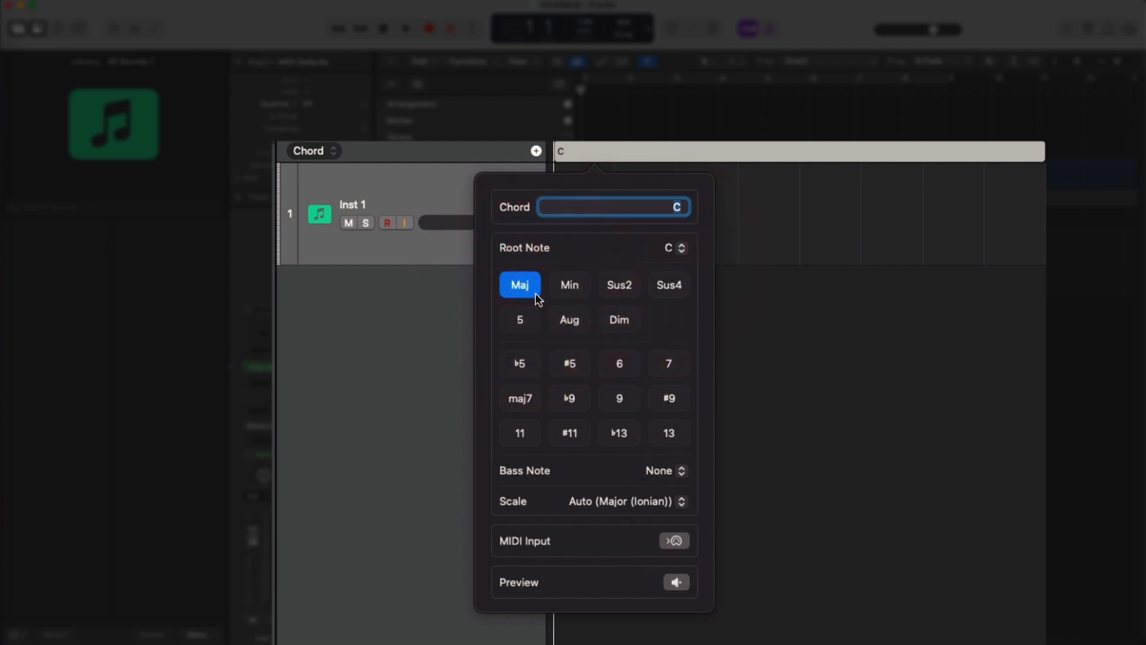
left_click(577, 284)
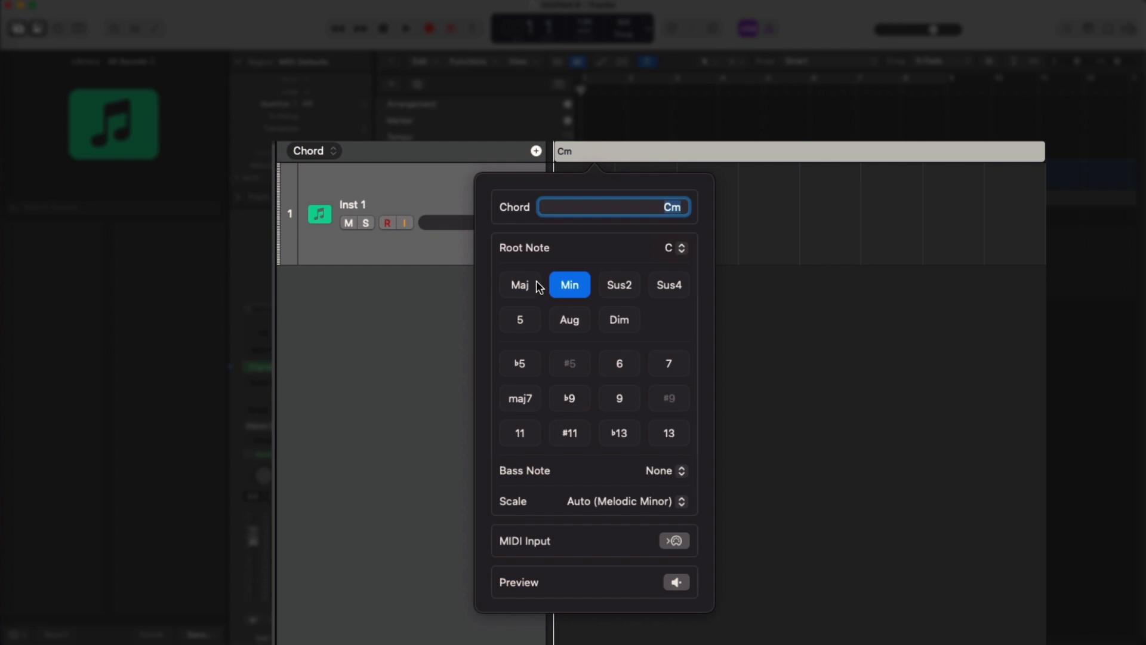
left_click(624, 283)
left_click(663, 288)
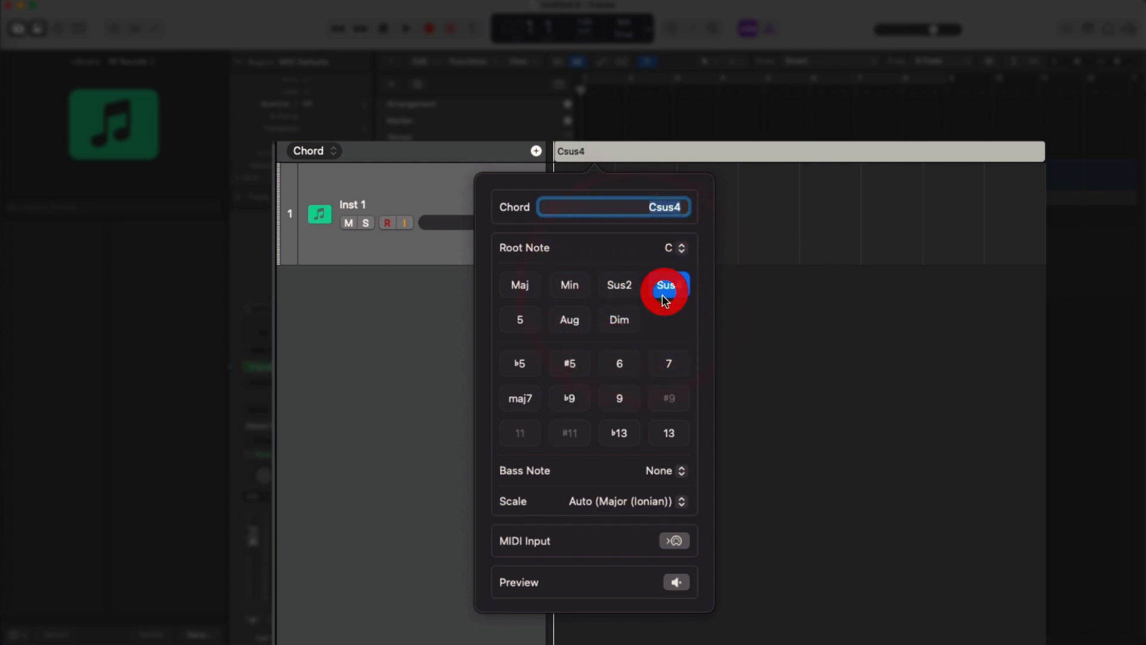
left_click(572, 324)
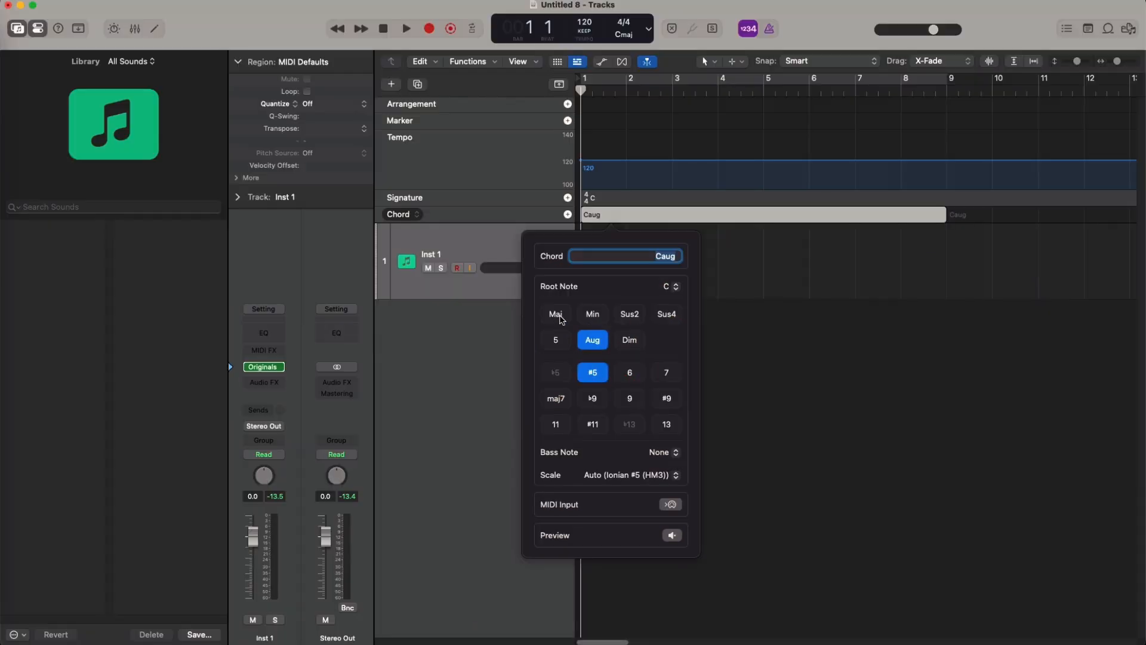
left_click(531, 289)
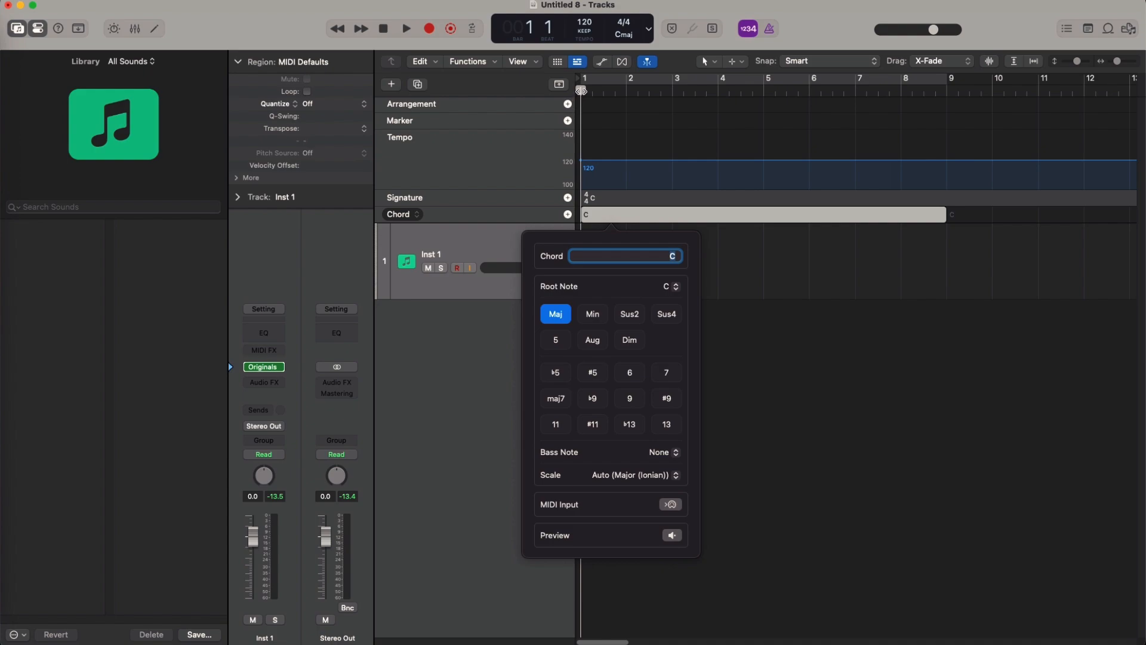
Add a chord at bar 2 of the Chord track with root note E and Min quality
left_click_drag(582, 90, 625, 98)
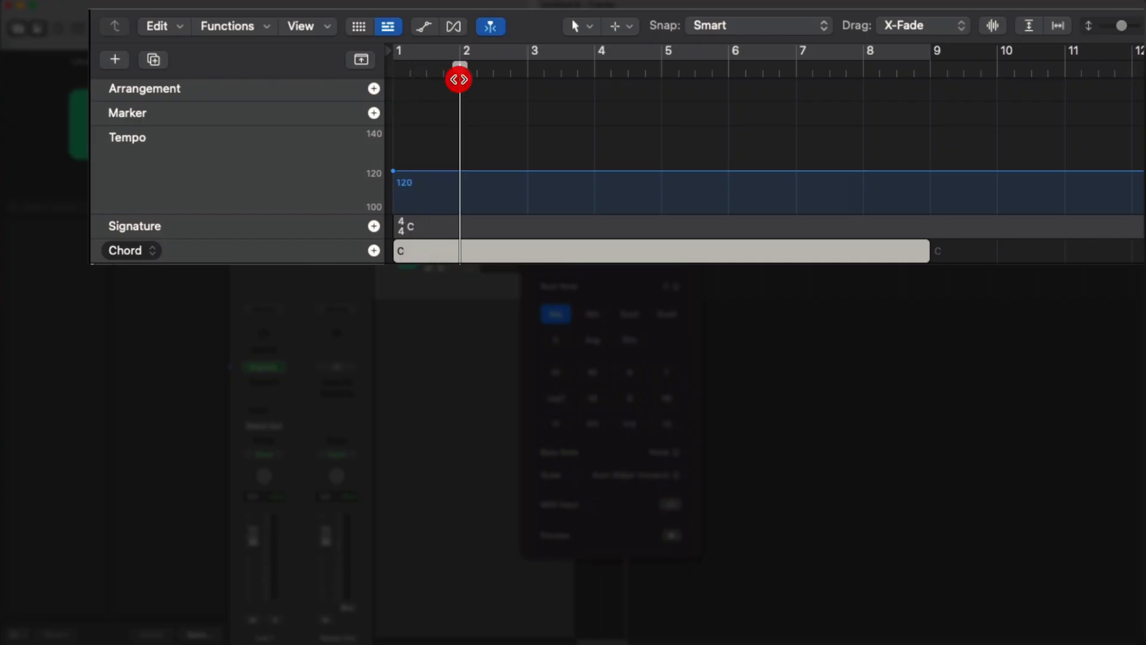
left_click(373, 251)
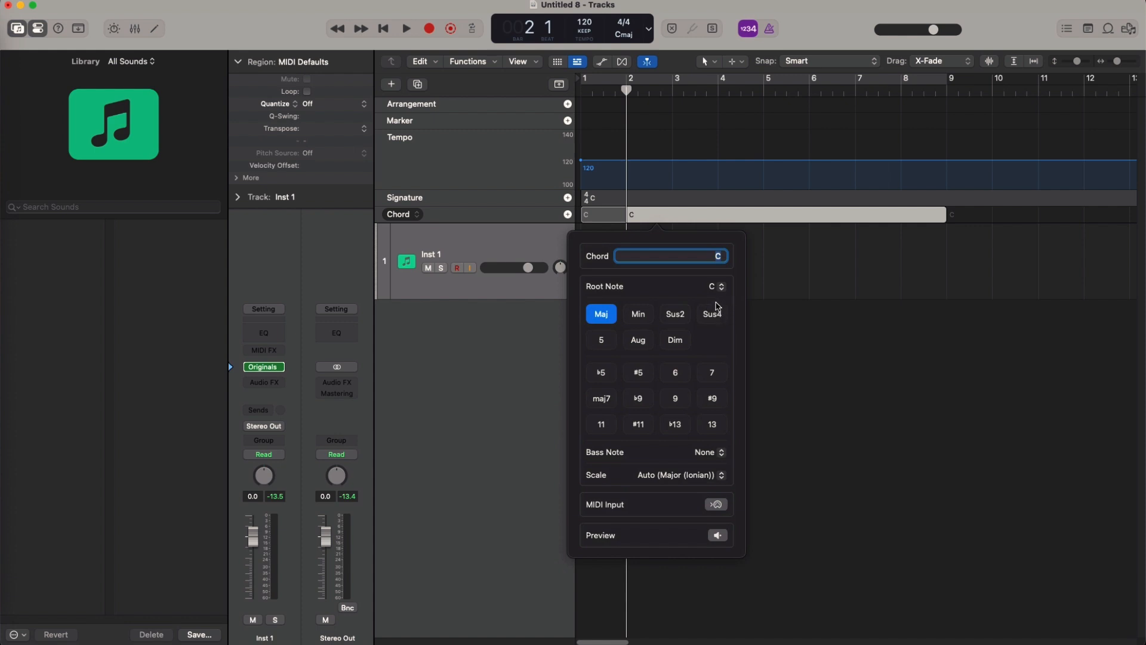
left_click(720, 289)
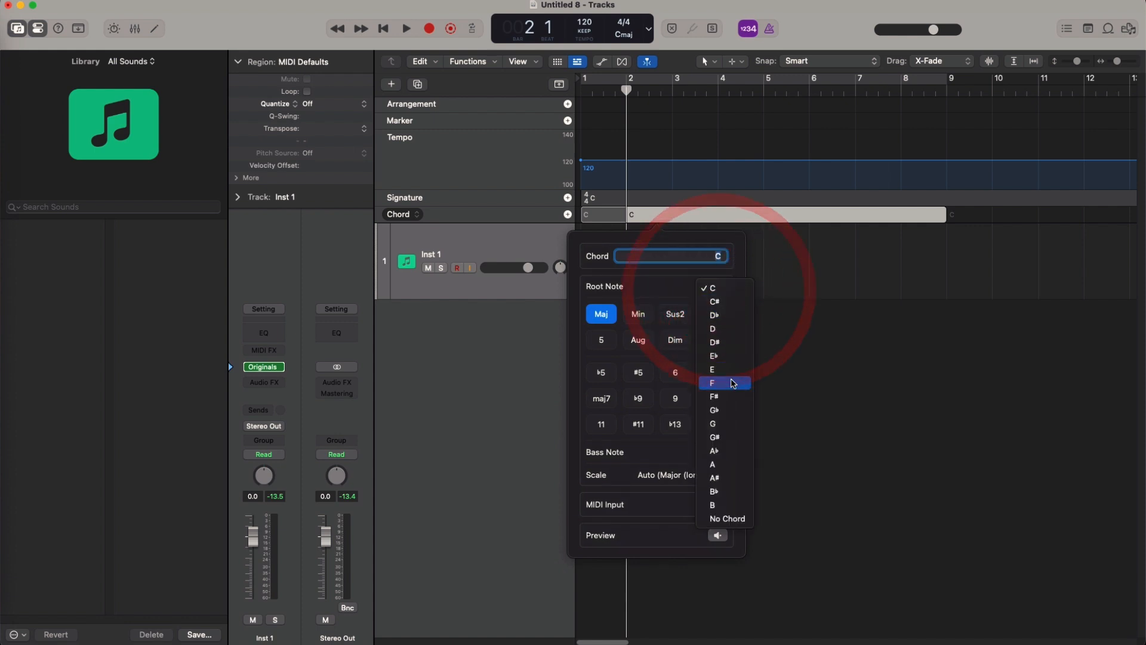
left_click(729, 372)
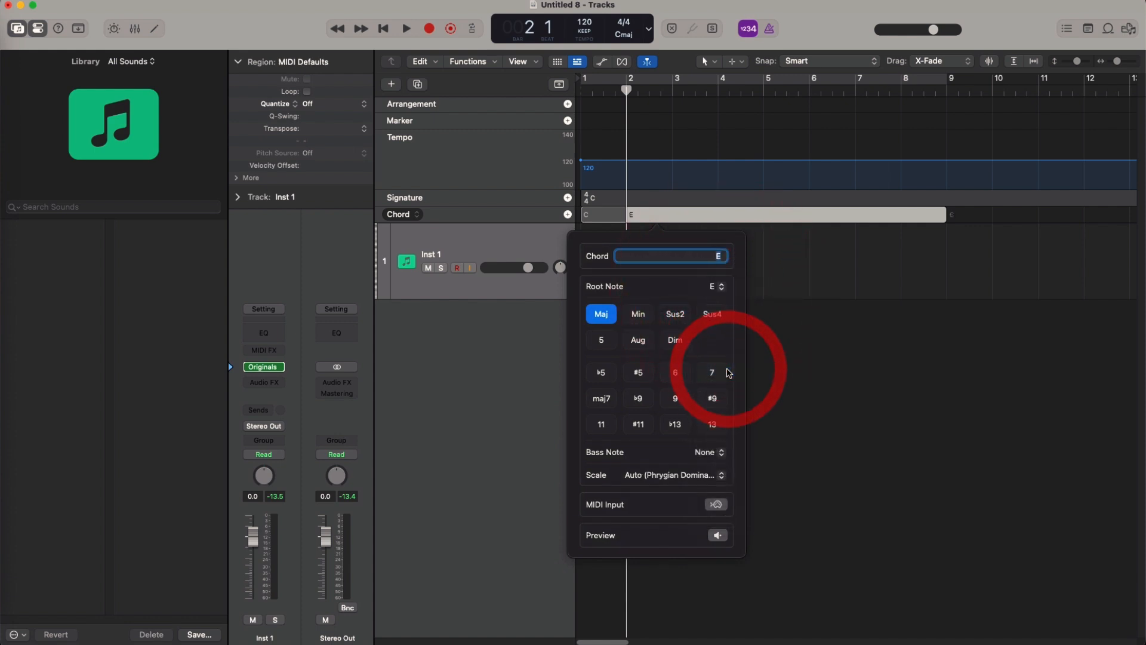
left_click(648, 315)
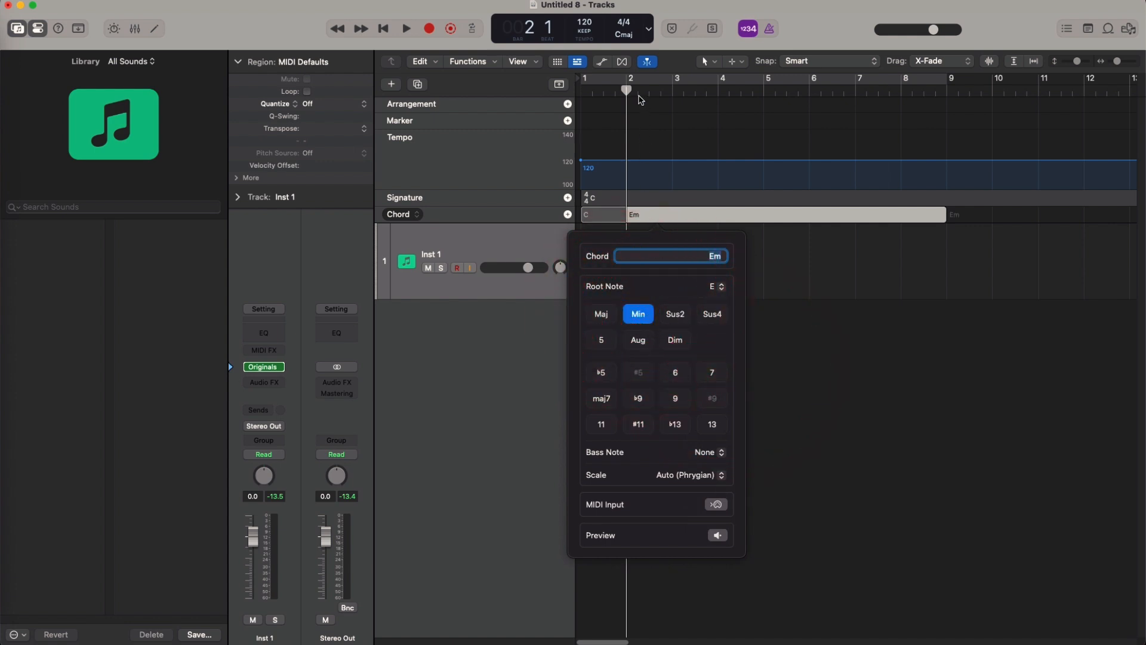
Add a chord at bar 3 of the Chord track and enter G as its name
left_click_drag(627, 90, 673, 91)
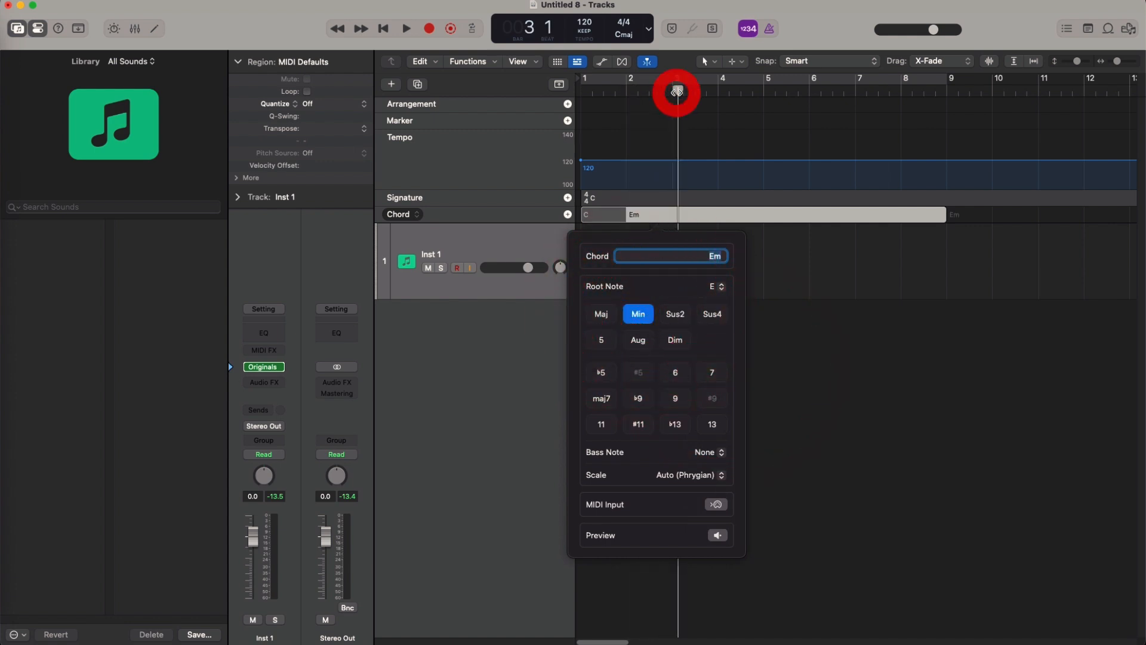
left_click(568, 214)
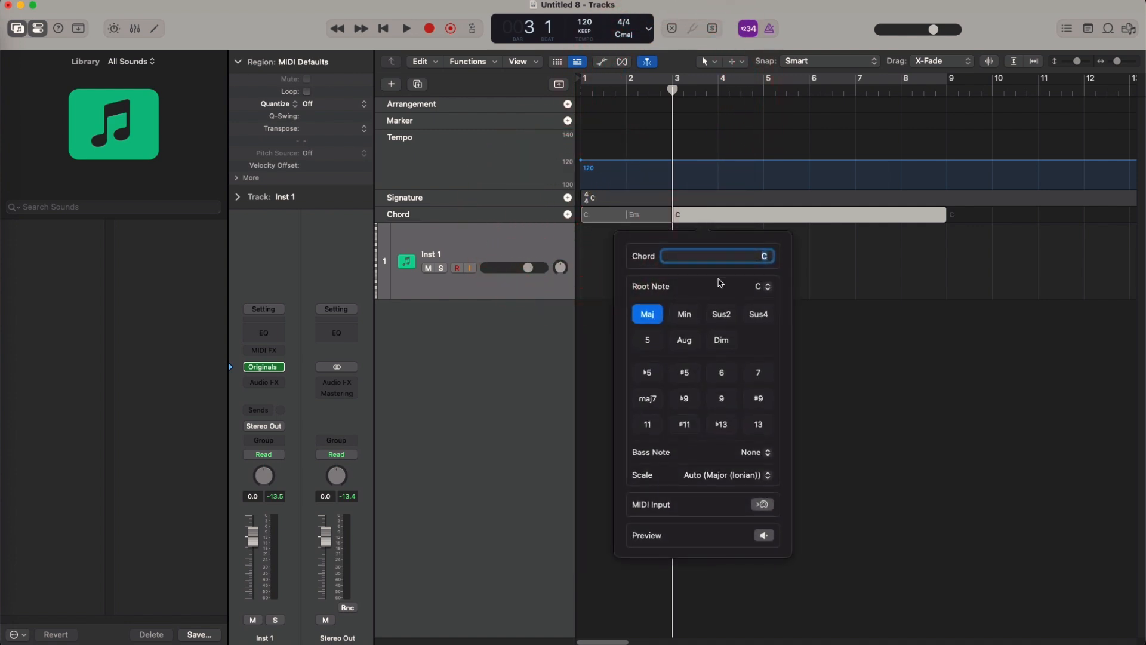
left_click(771, 258)
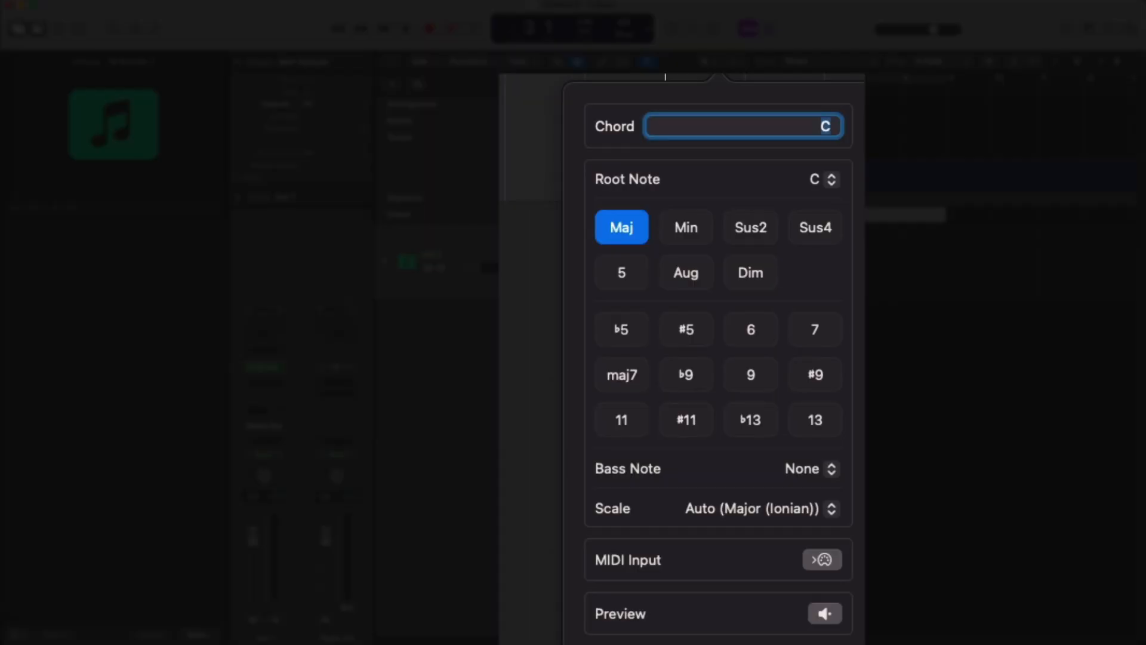
type("g")
key("Return")
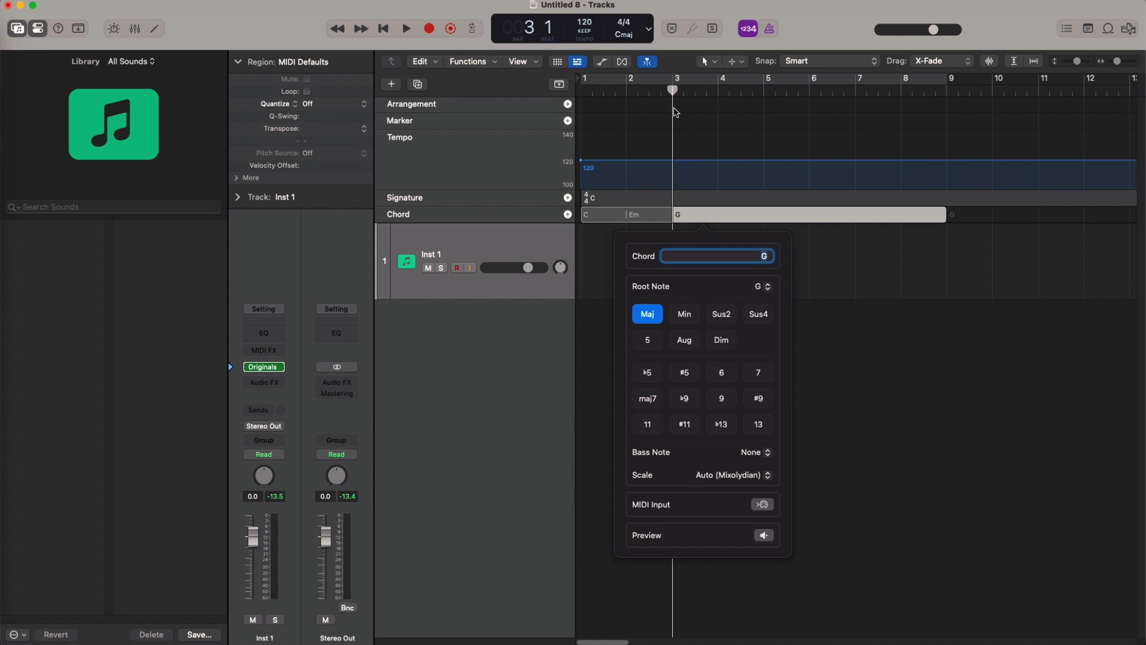
Add a chord at bar 4 of the Chord track with root note D, keeping the Maj quality
left_click_drag(672, 90, 717, 91)
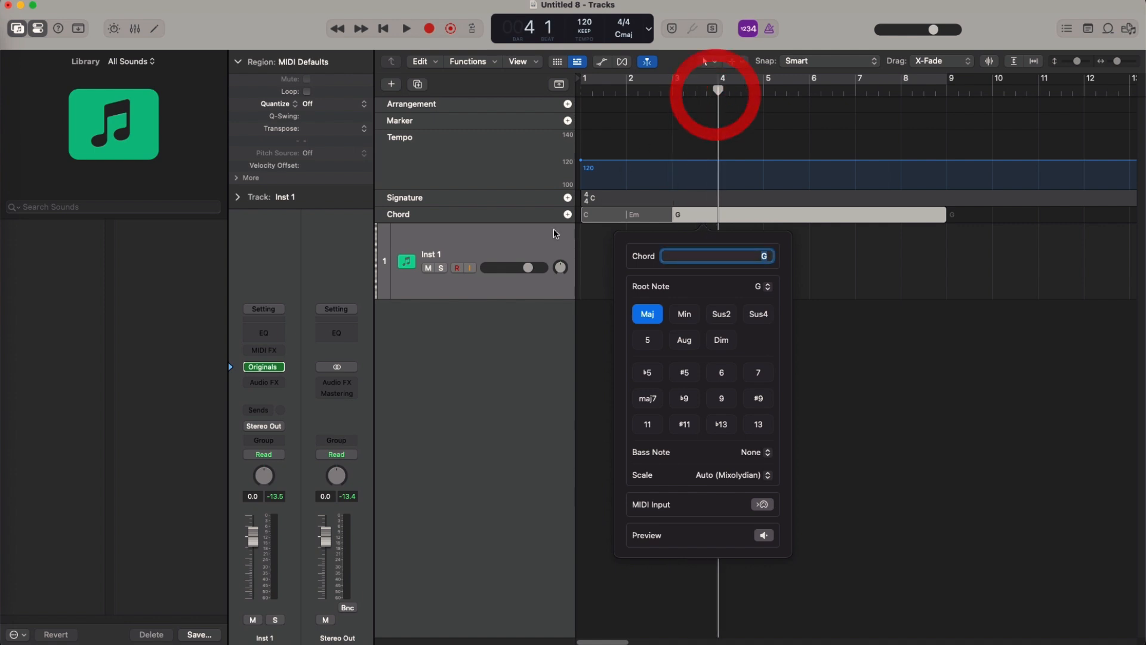
left_click(568, 214)
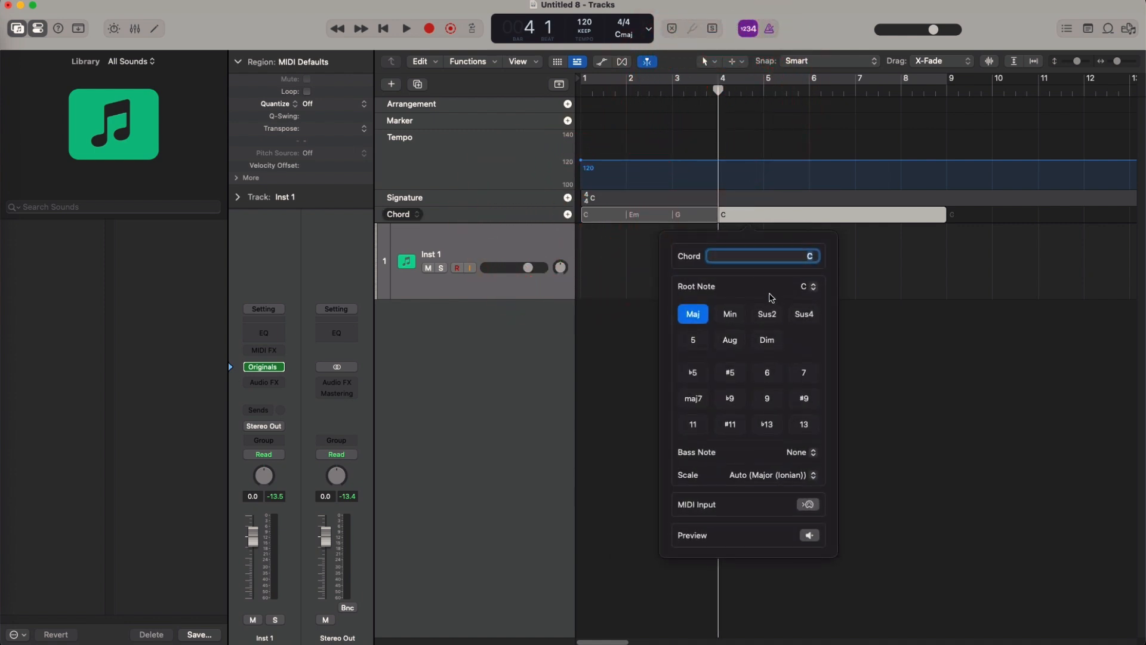
left_click(813, 286)
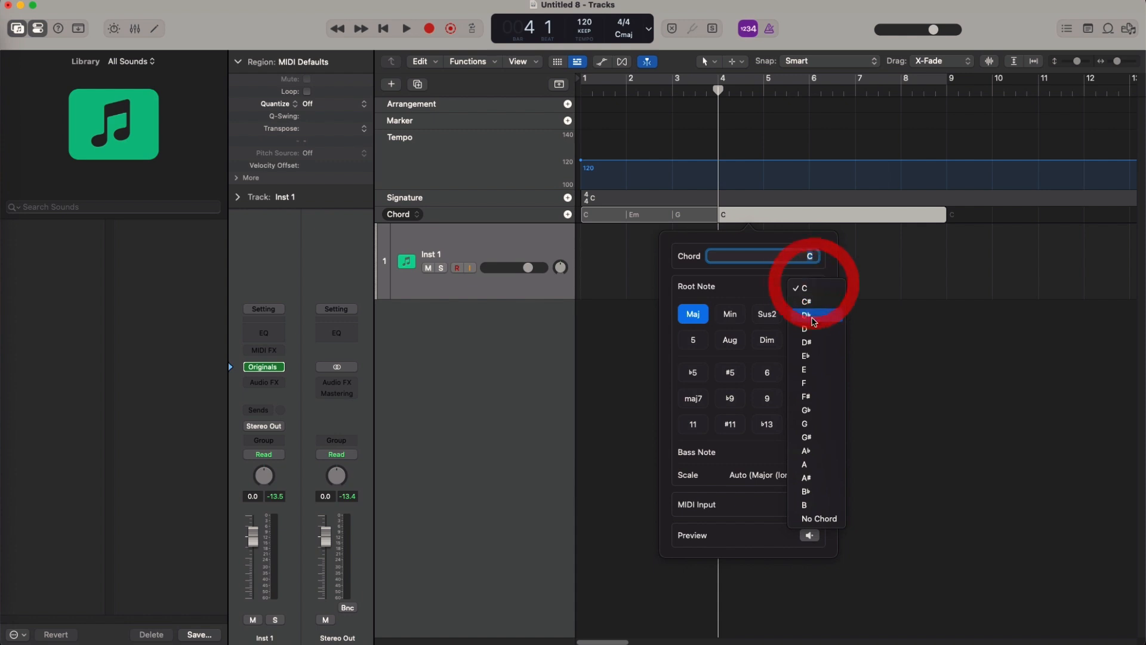
left_click(812, 327)
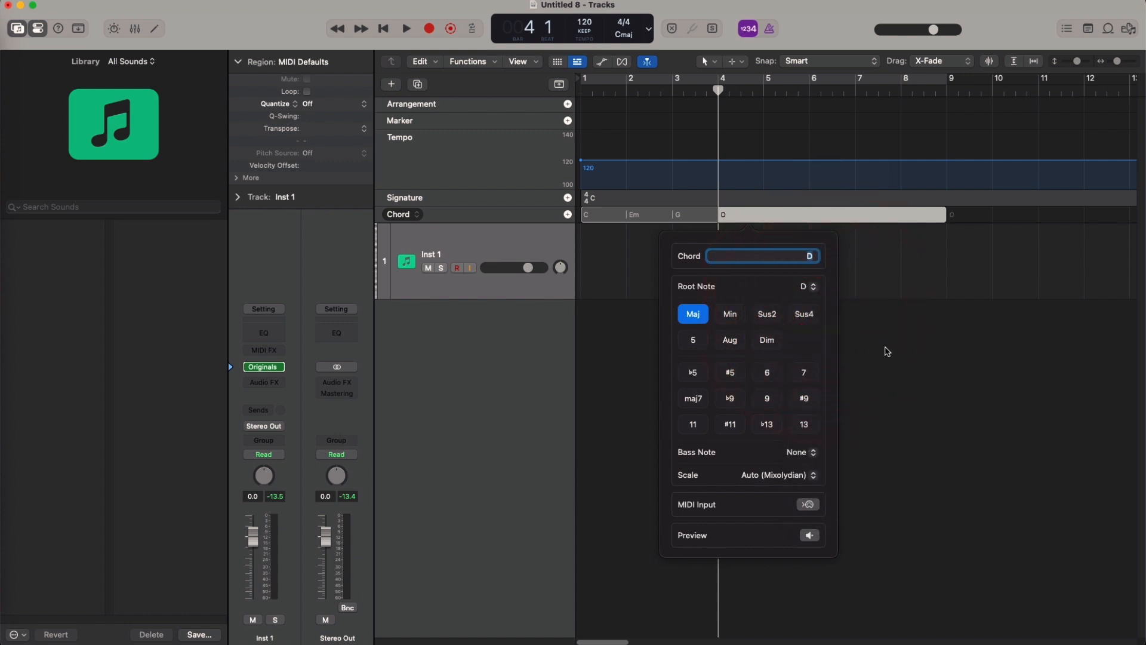
left_click(887, 351)
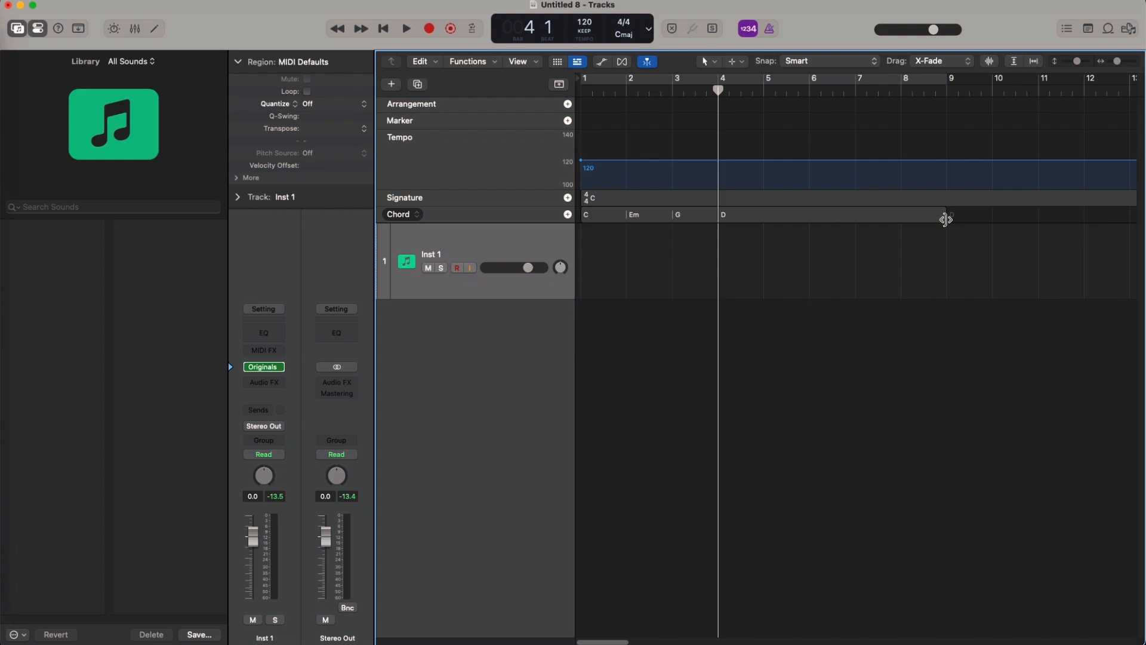
Shorten the chord progression to end at bar 5 and place it on the Inst 1 track at bar 1 as a MIDI region
left_click_drag(945, 219, 748, 218)
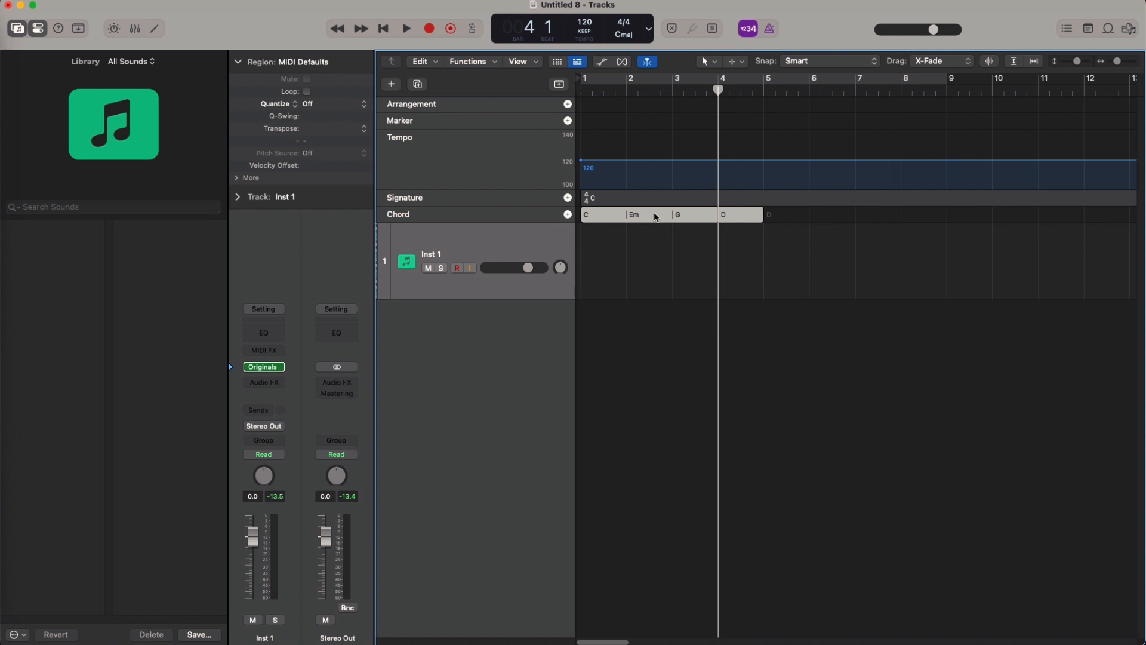
left_click(654, 263)
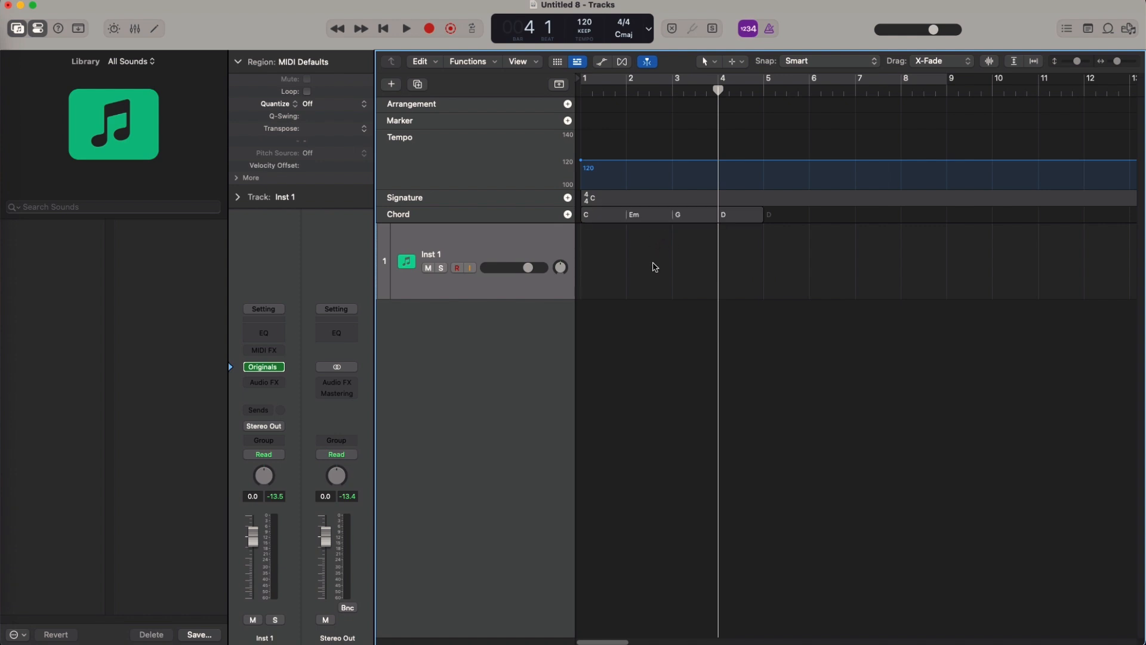
left_click(653, 215)
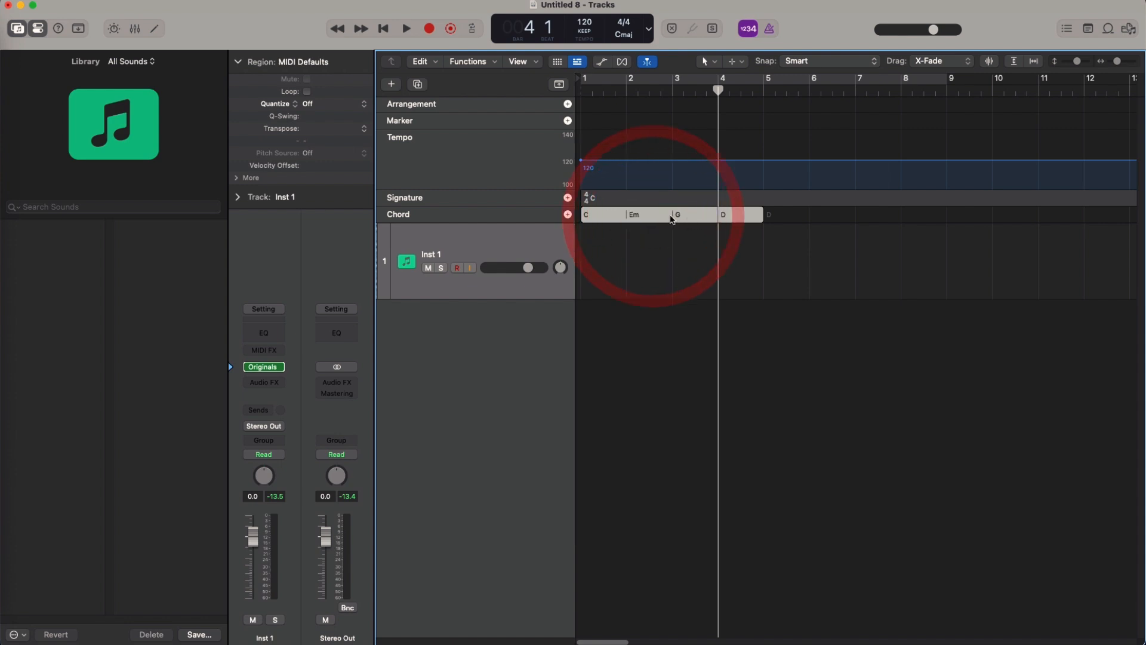
left_click_drag(658, 216, 663, 237)
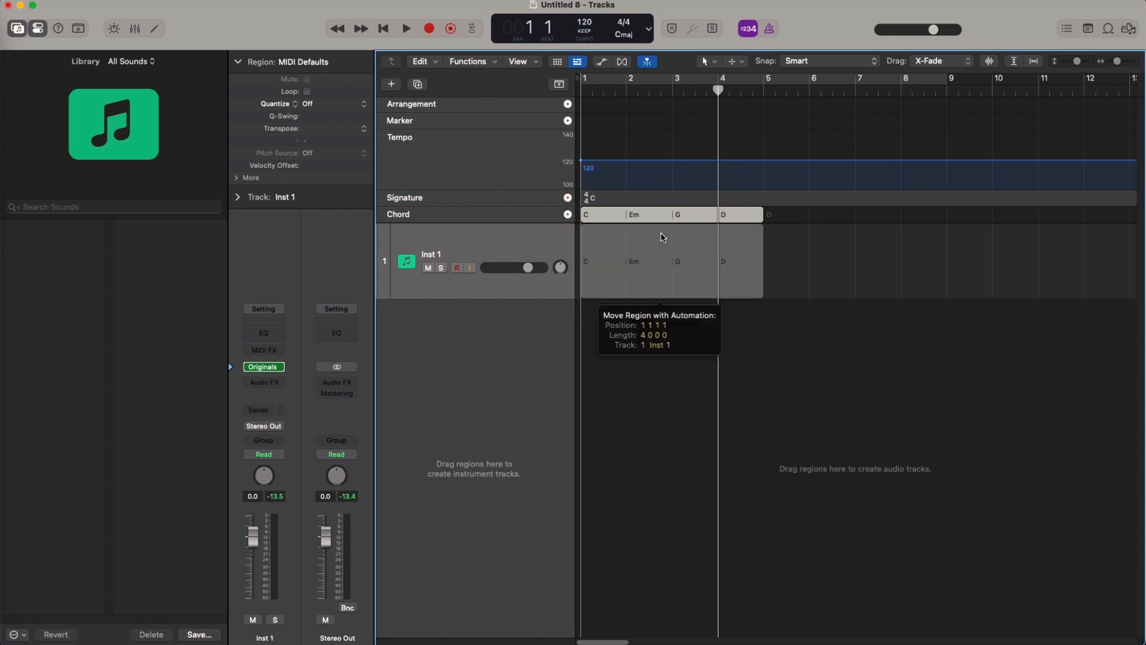
left_click_drag(663, 237, 662, 236)
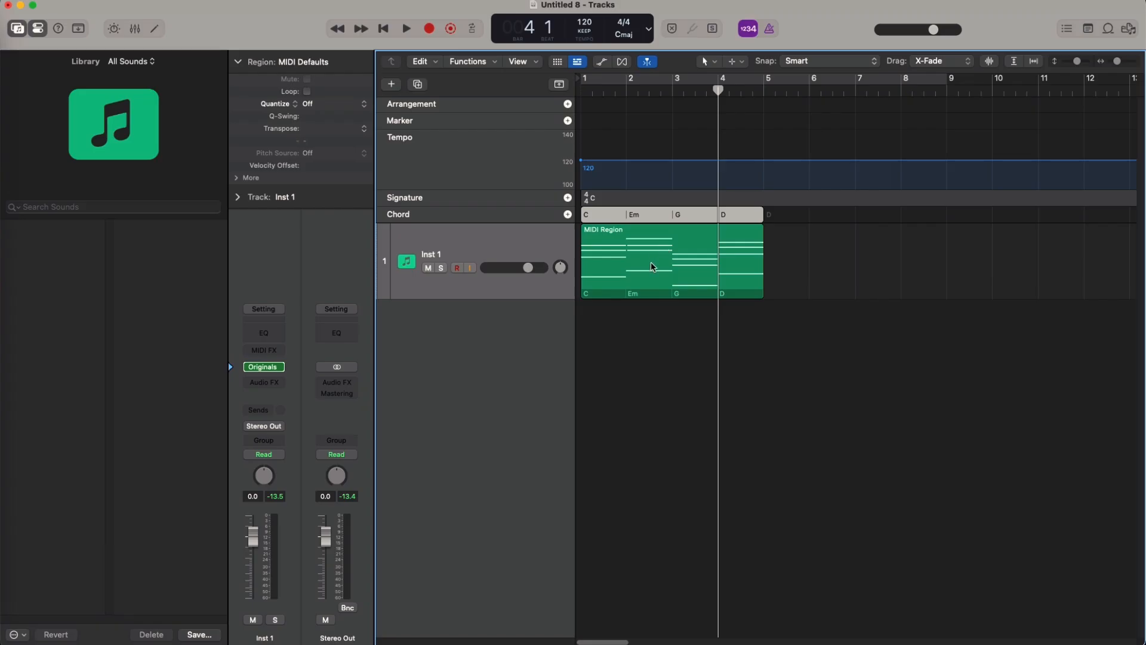
Play the MIDI region from bar 1 to bar 5 in the Piano Roll and close the editor
double_click(652, 264)
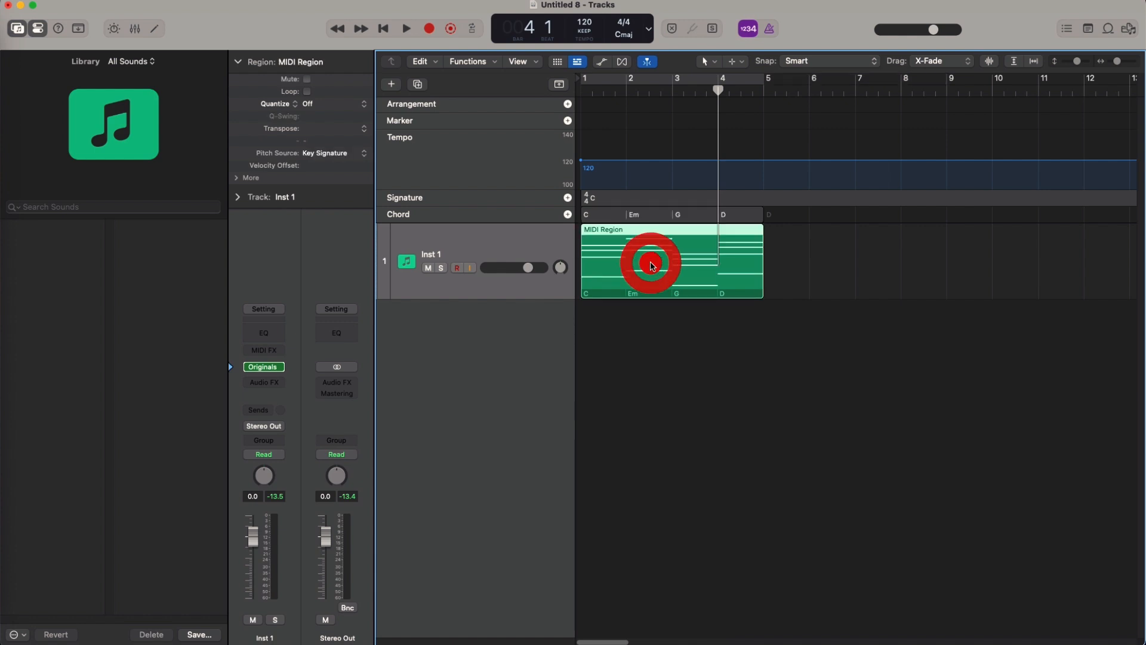
left_click(732, 614)
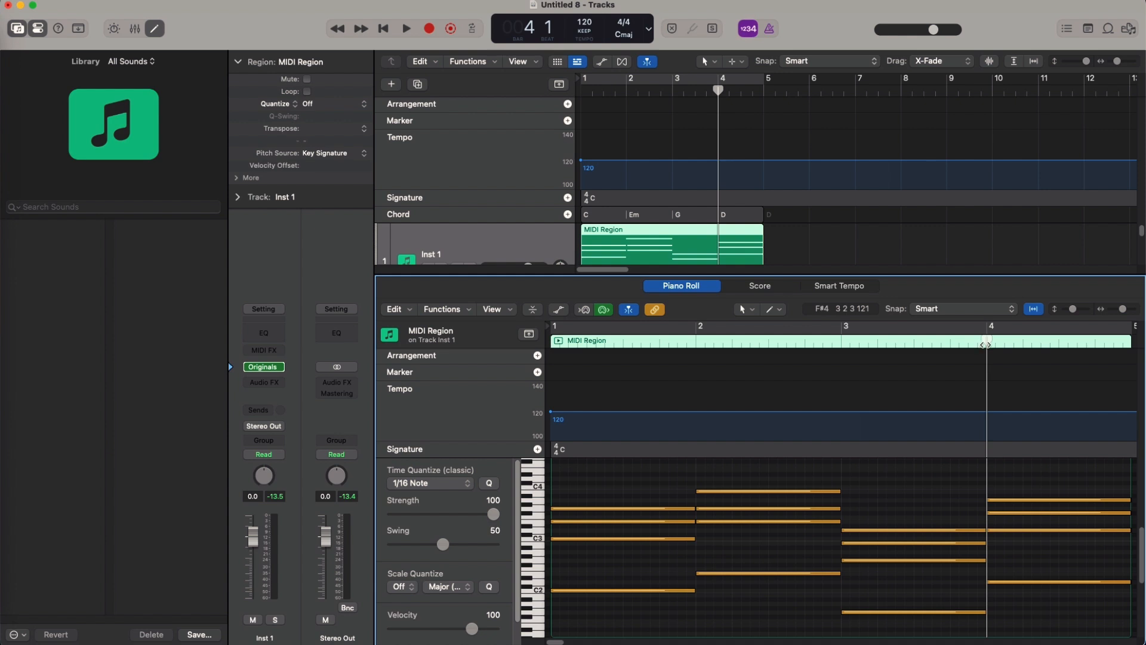
left_click_drag(987, 345, 379, 350)
left_click(771, 619)
key("space")
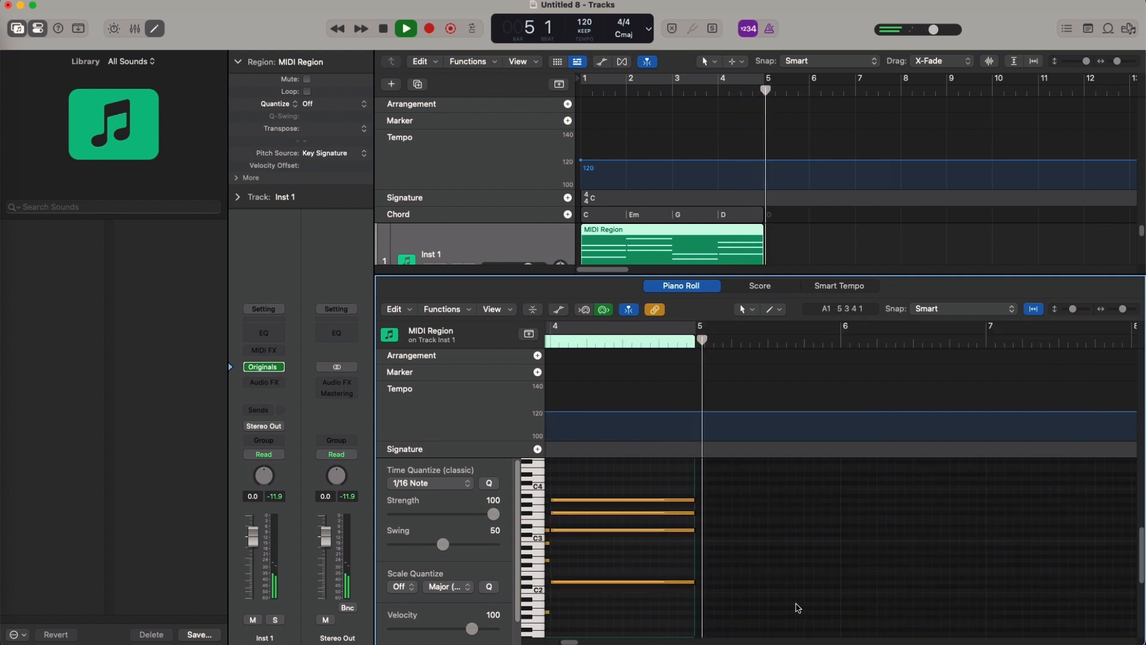
key("space")
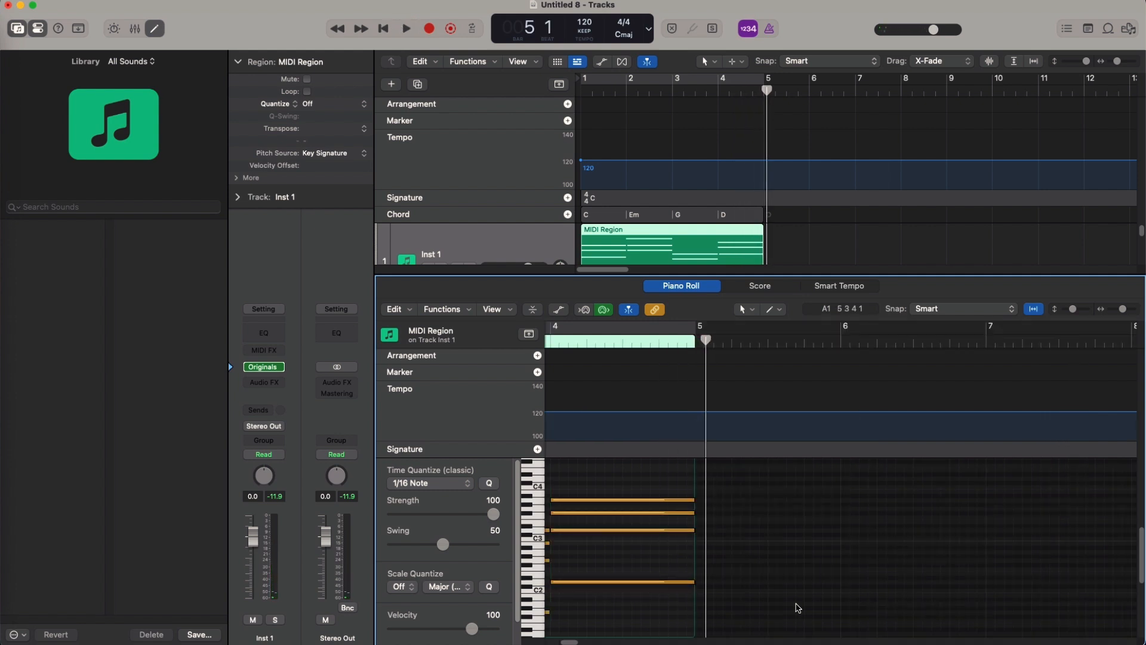
key("e")
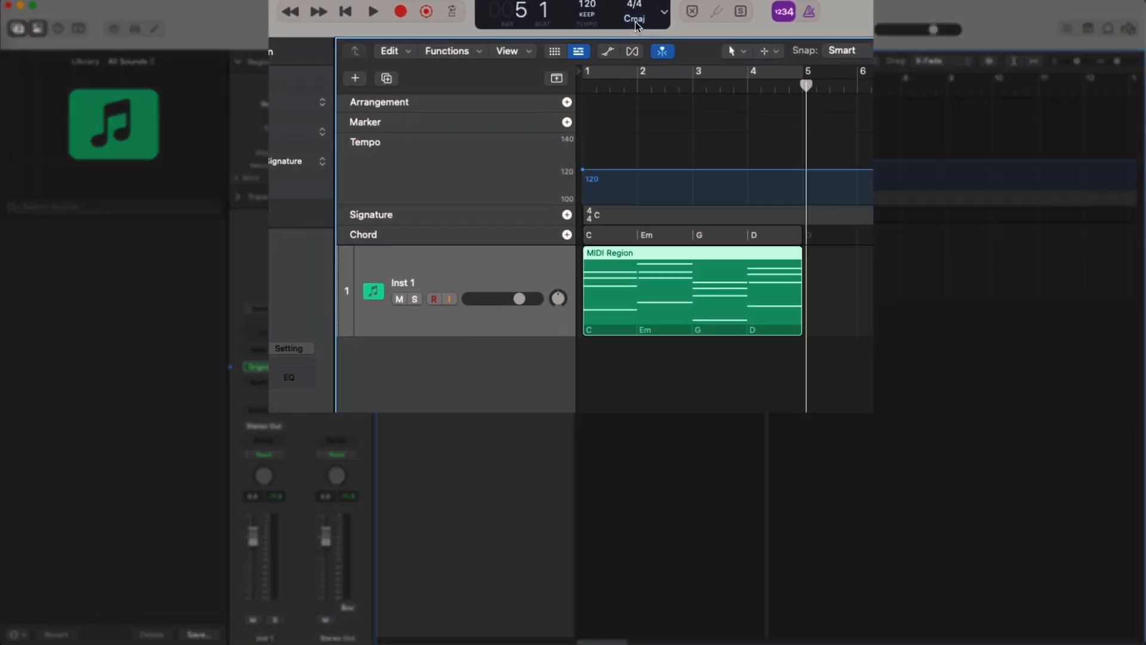
Change the project key to G Major and transpose the chords on the Chord track to follow it
left_click(637, 22)
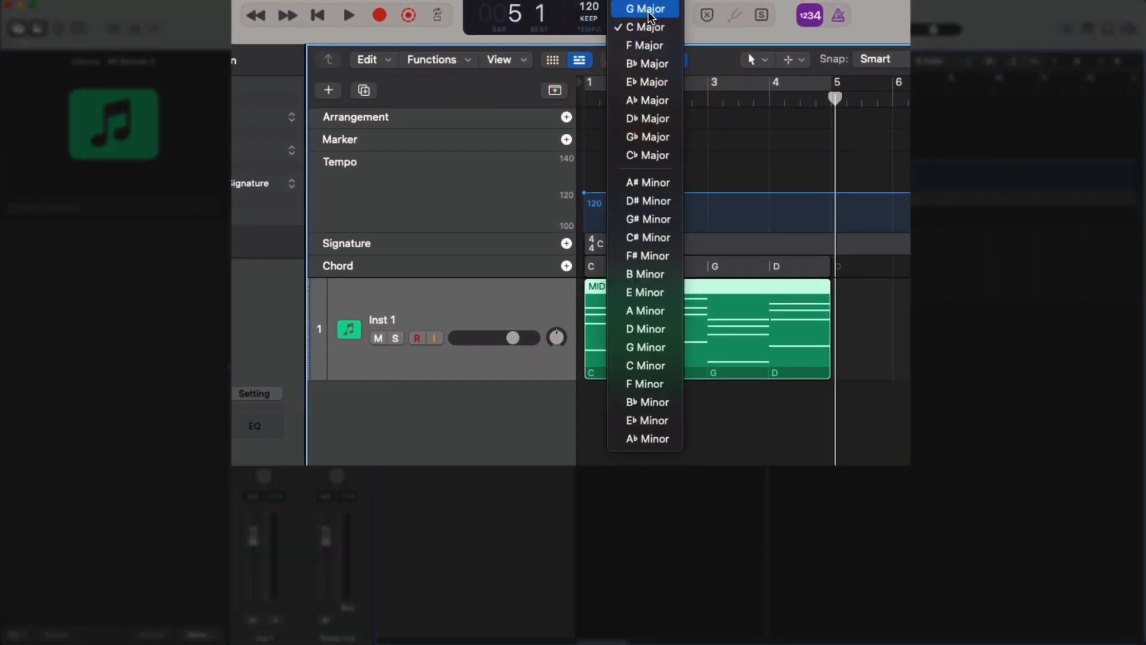
left_click(646, 9)
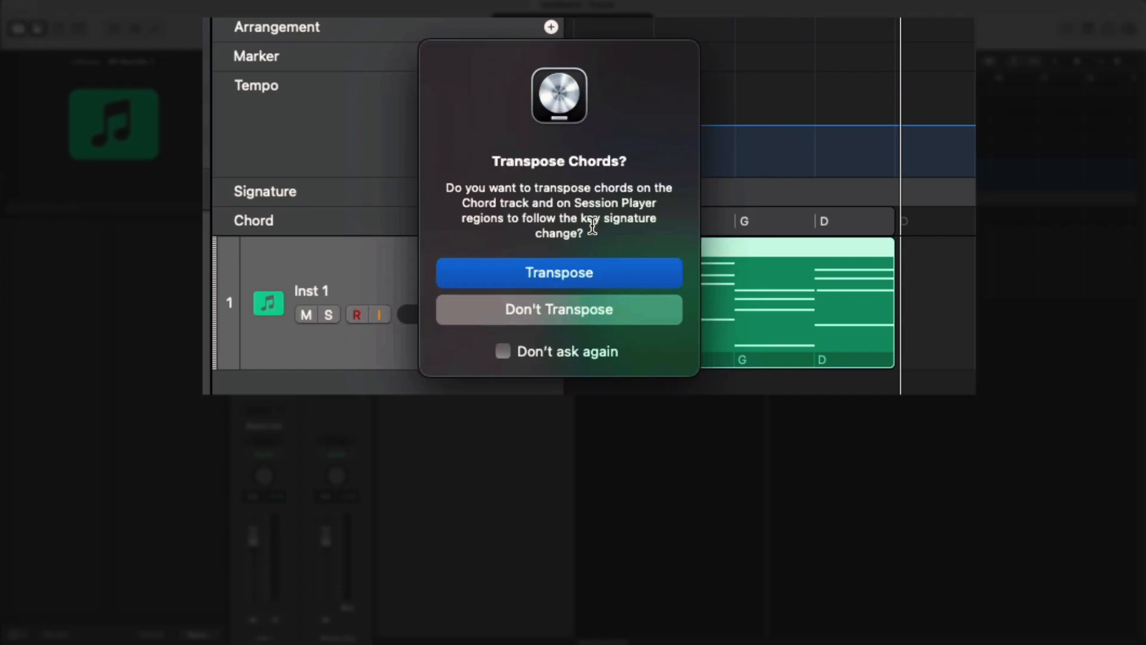
left_click(612, 272)
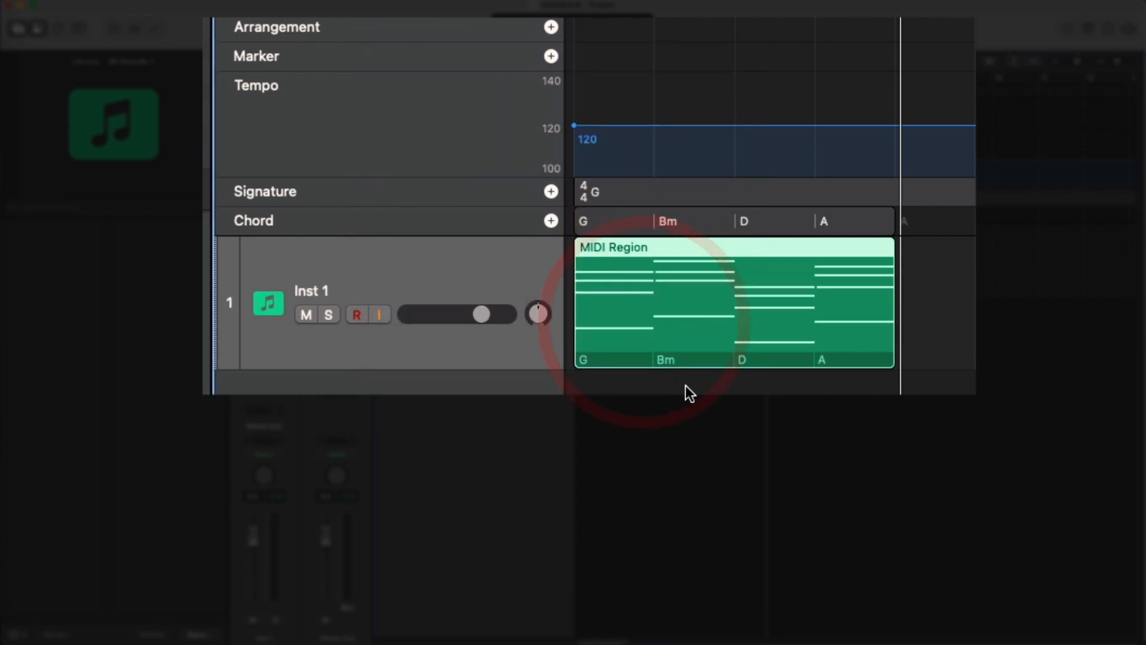
left_click(648, 221)
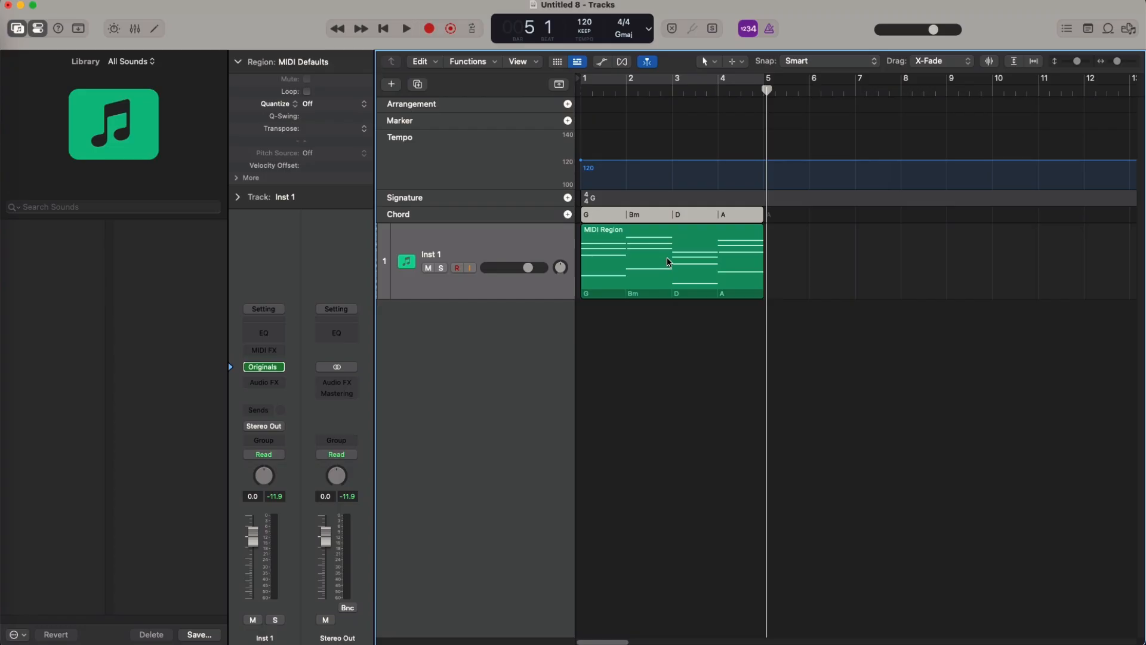
Play the transposed MIDI region from bar 1 in the Piano Roll and close the editor
double_click(726, 296)
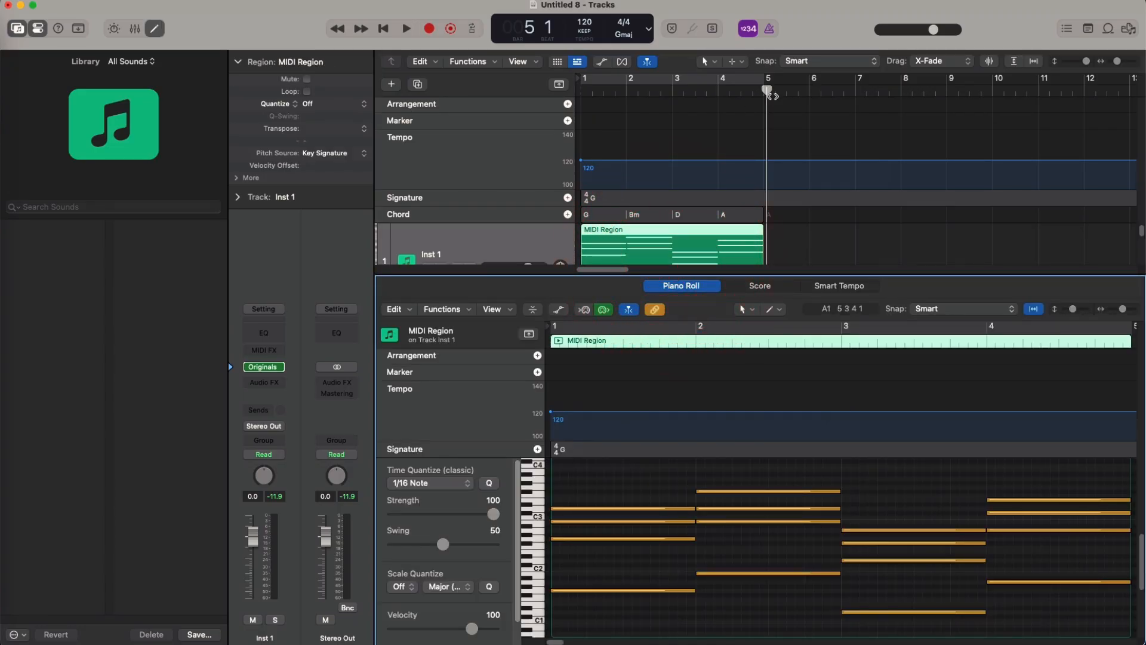
left_click_drag(767, 91, 552, 120)
scroll(703, 176, "down", 1)
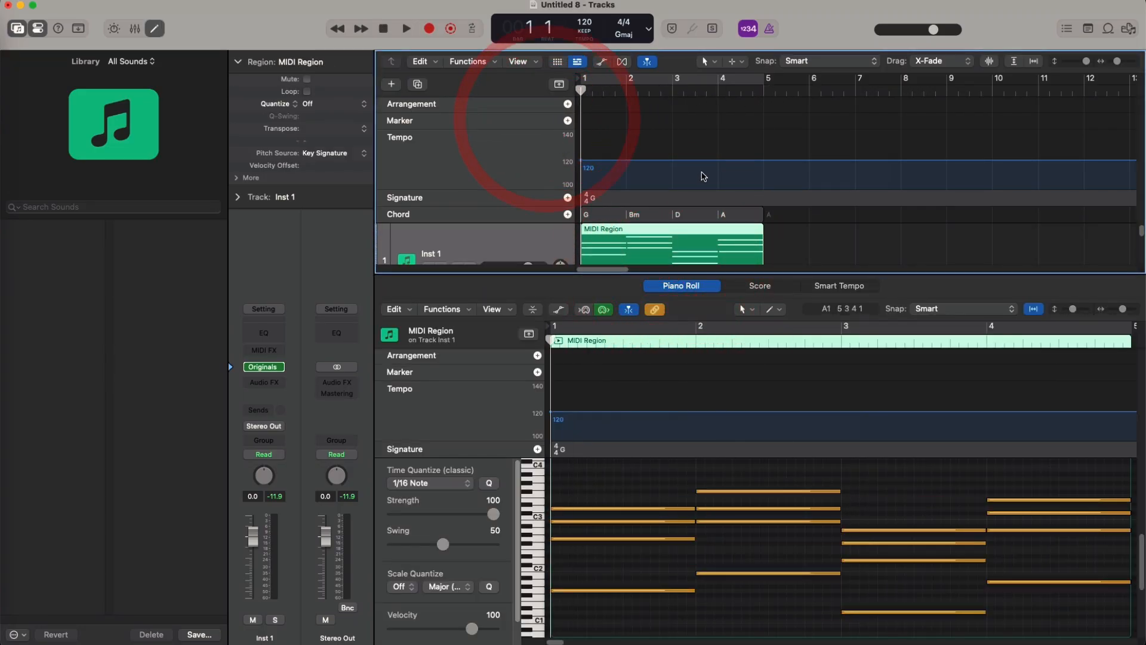
left_click(652, 490)
key("space")
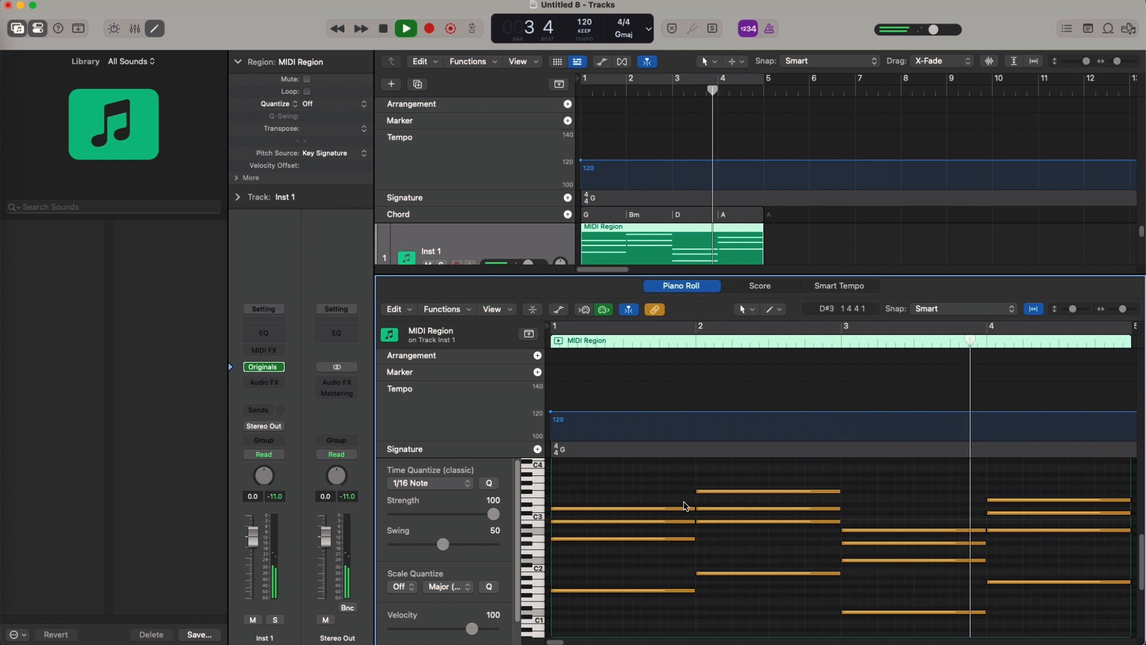
key("space")
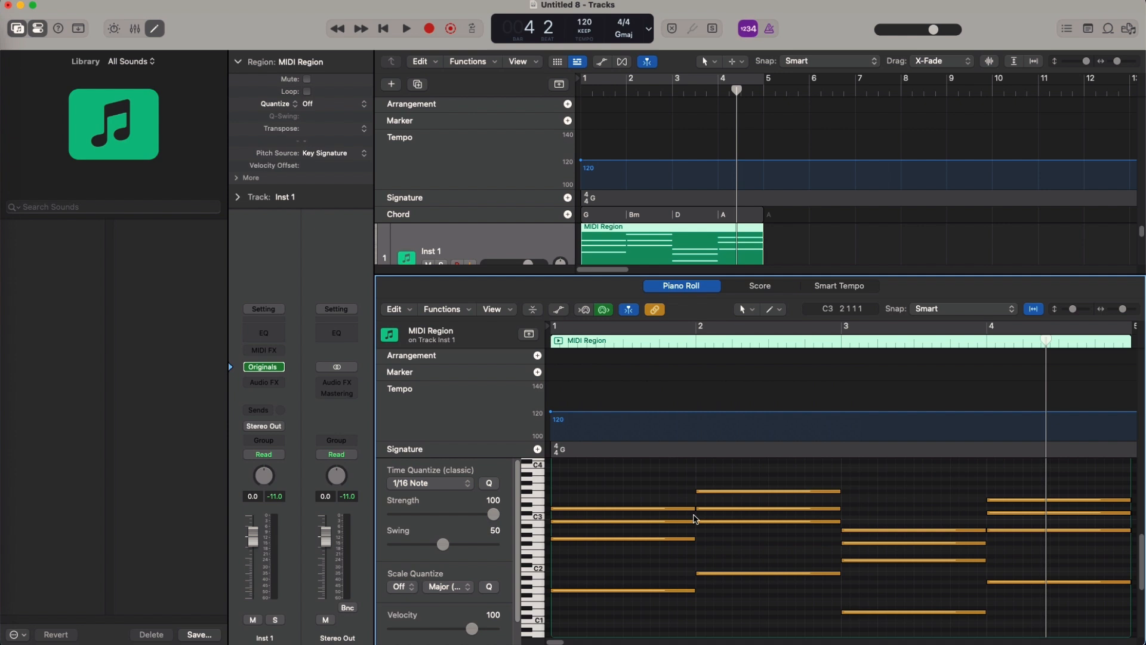
key("e")
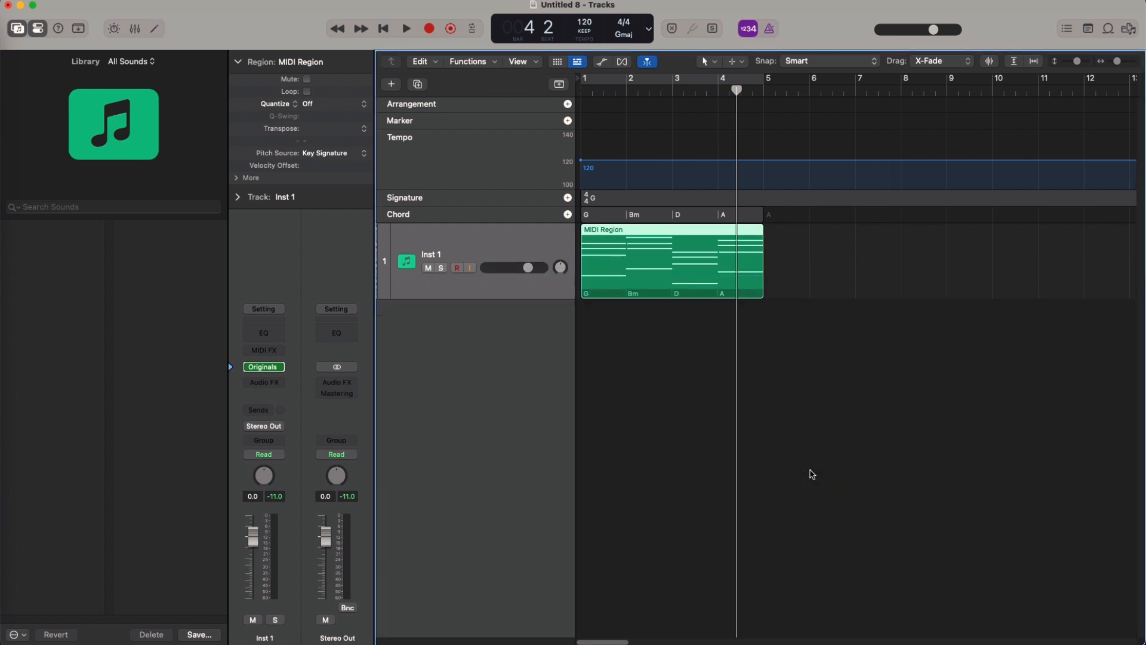
Undo the key change and chord transposition, and return the playhead to bar 1
left_click(799, 447)
key("super+z")
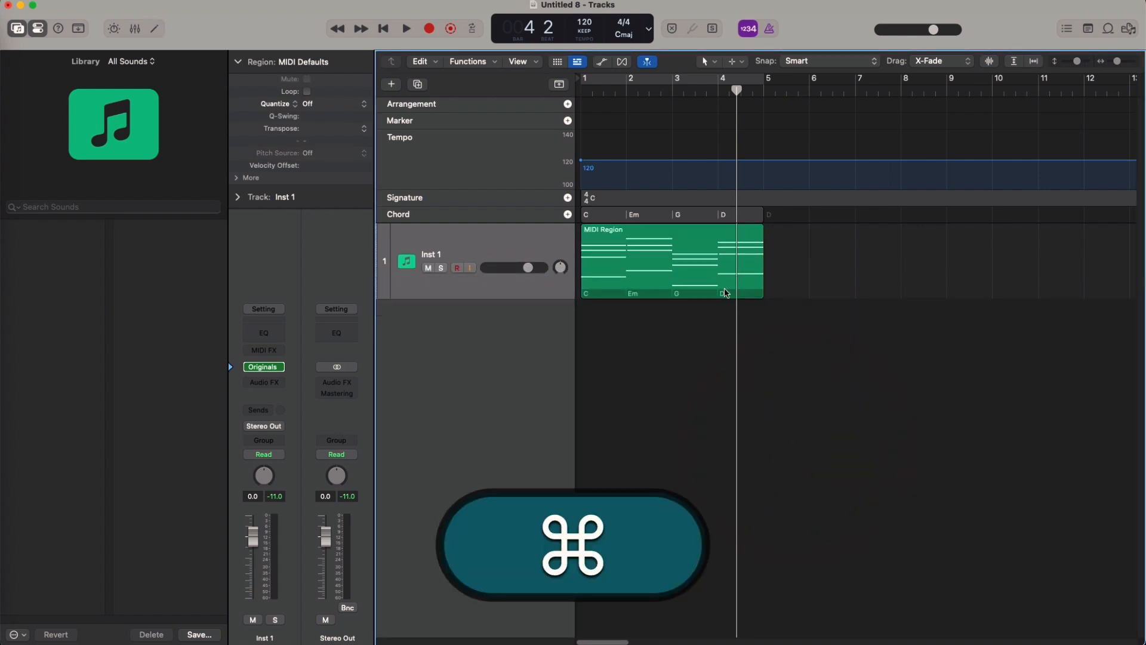
left_click_drag(737, 90, 530, 107)
left_click(774, 384)
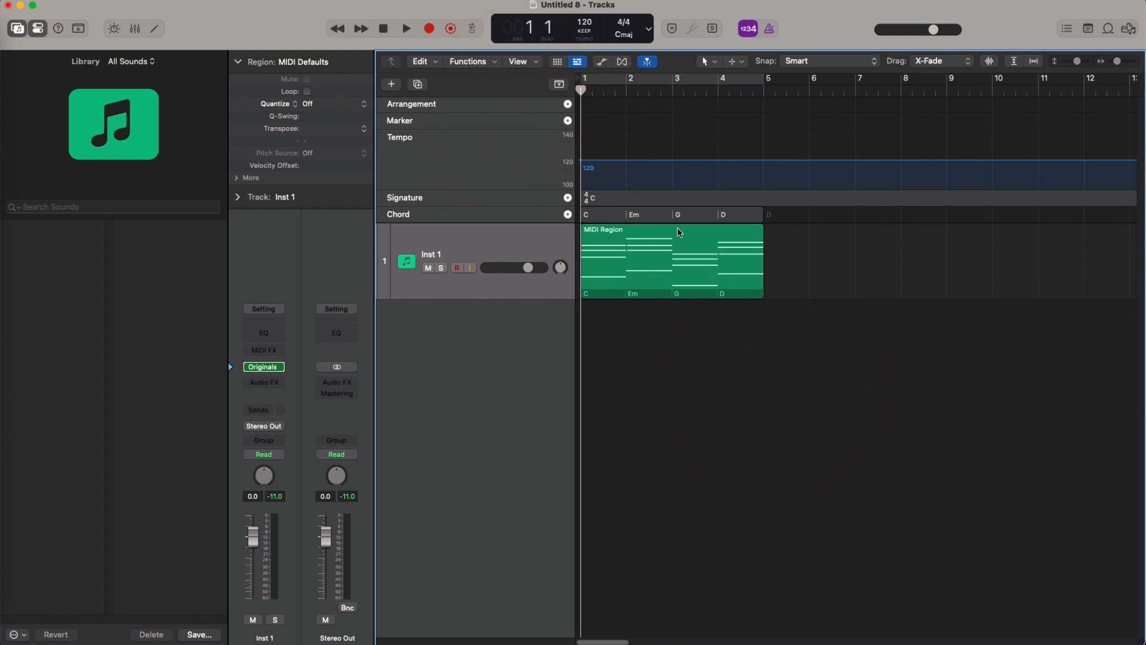
Double the chord rhythm of the C–Em–G–D progression on the Chord track
left_click(659, 215)
right_click(656, 215)
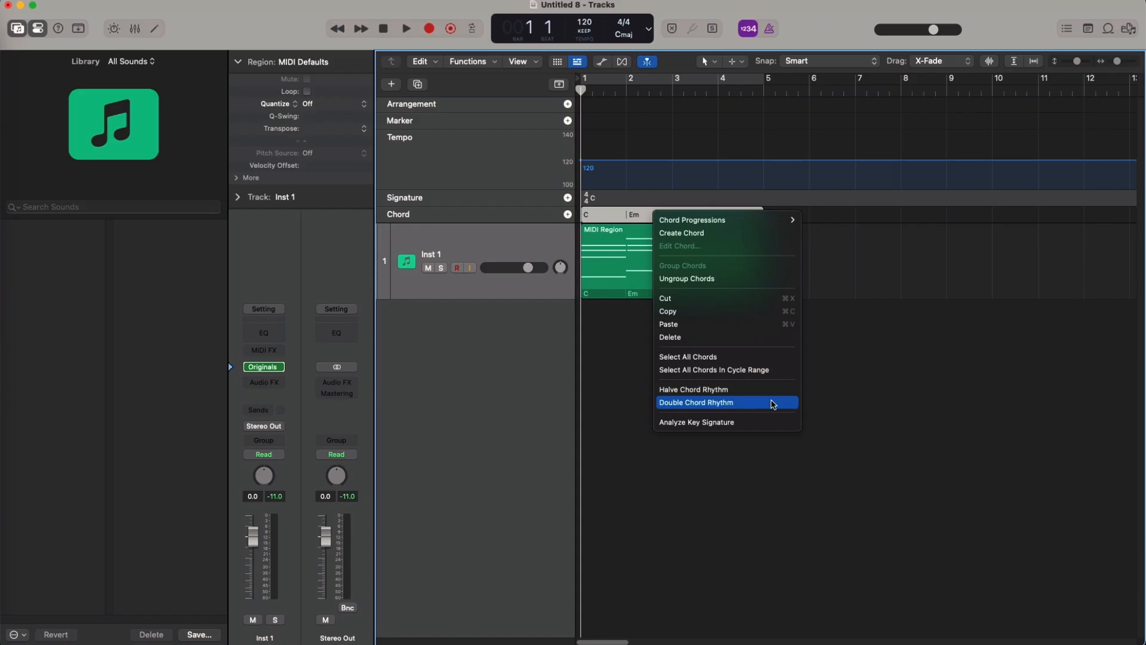
left_click(823, 456)
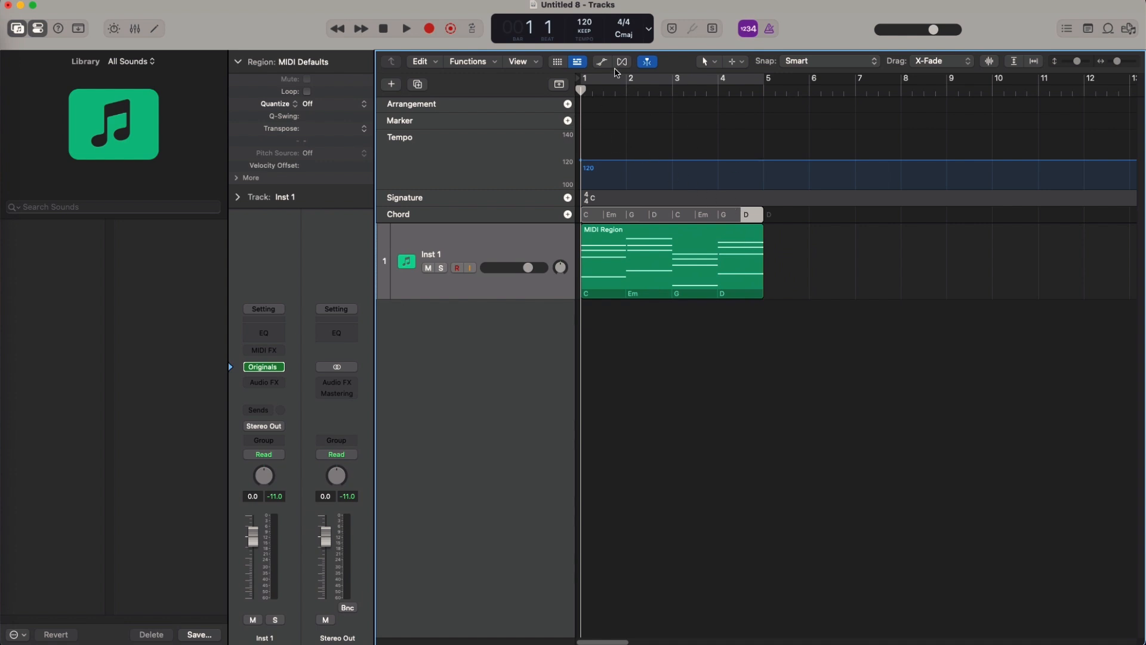
Delete the MIDI region on Inst 1 and place the doubled-rhythm chord progression there at bar 1 as a new region
left_click(579, 90)
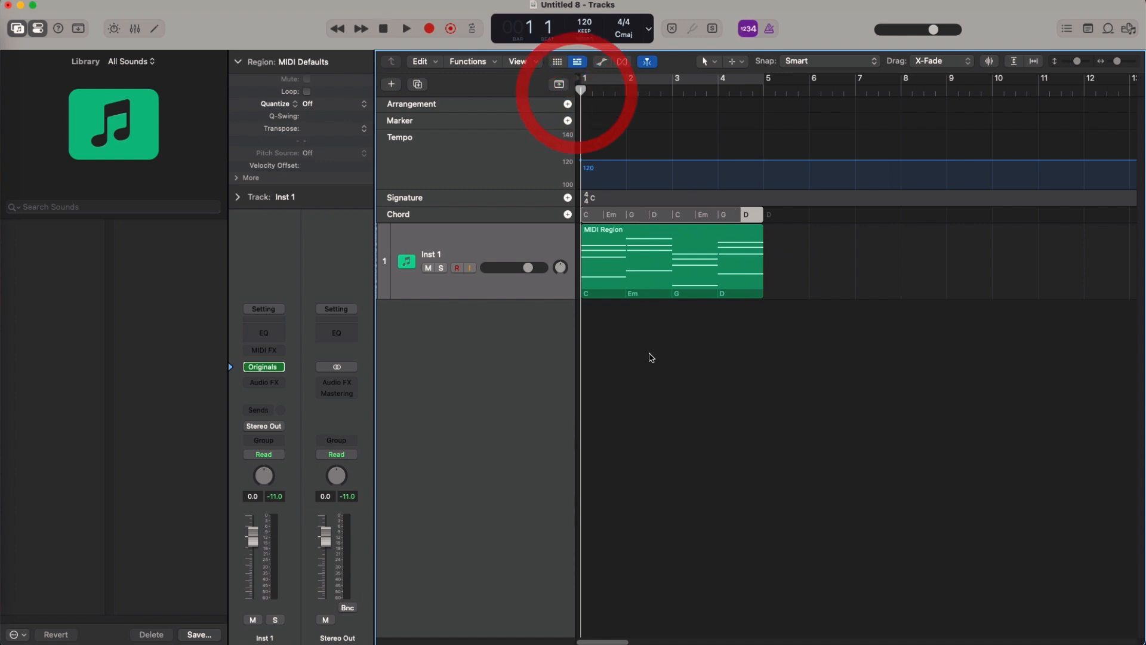
left_click(634, 282)
key("BackSpace")
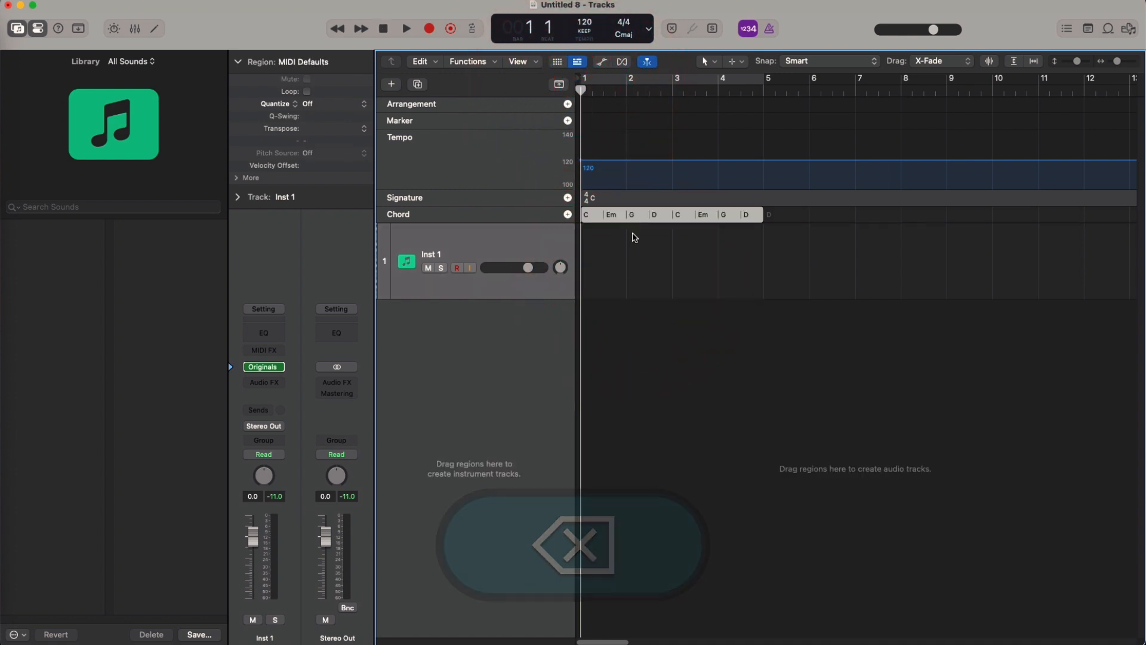
key("super+z")
left_click(633, 241)
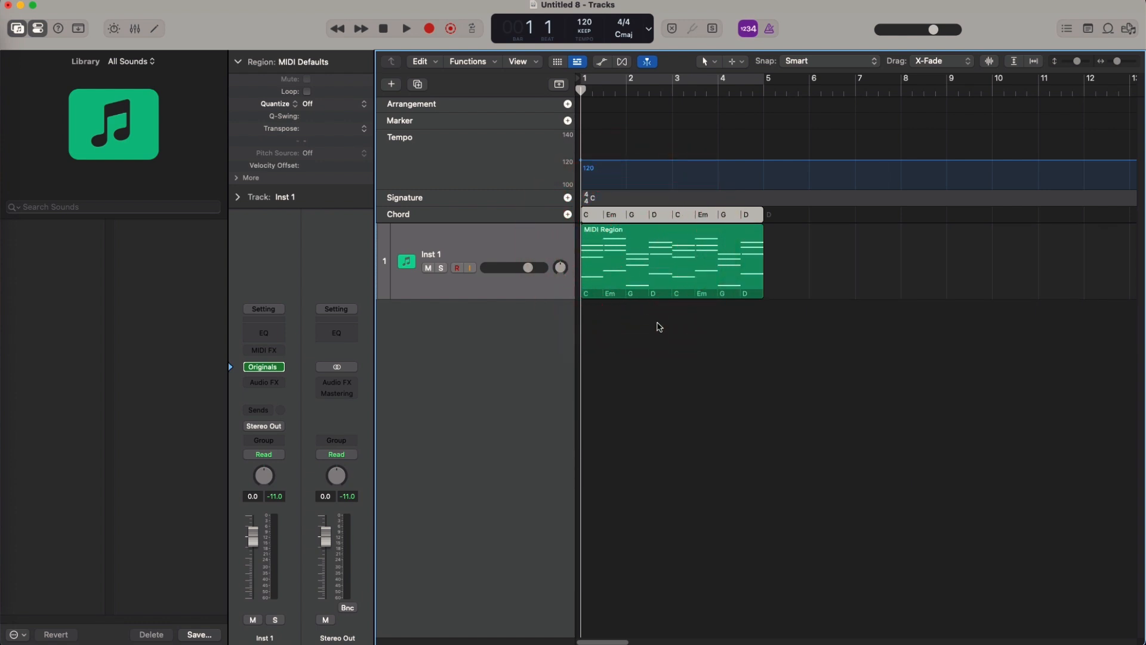
Play the doubled-rhythm MIDI region from bar 1 and stop just before bar 5
key("space")
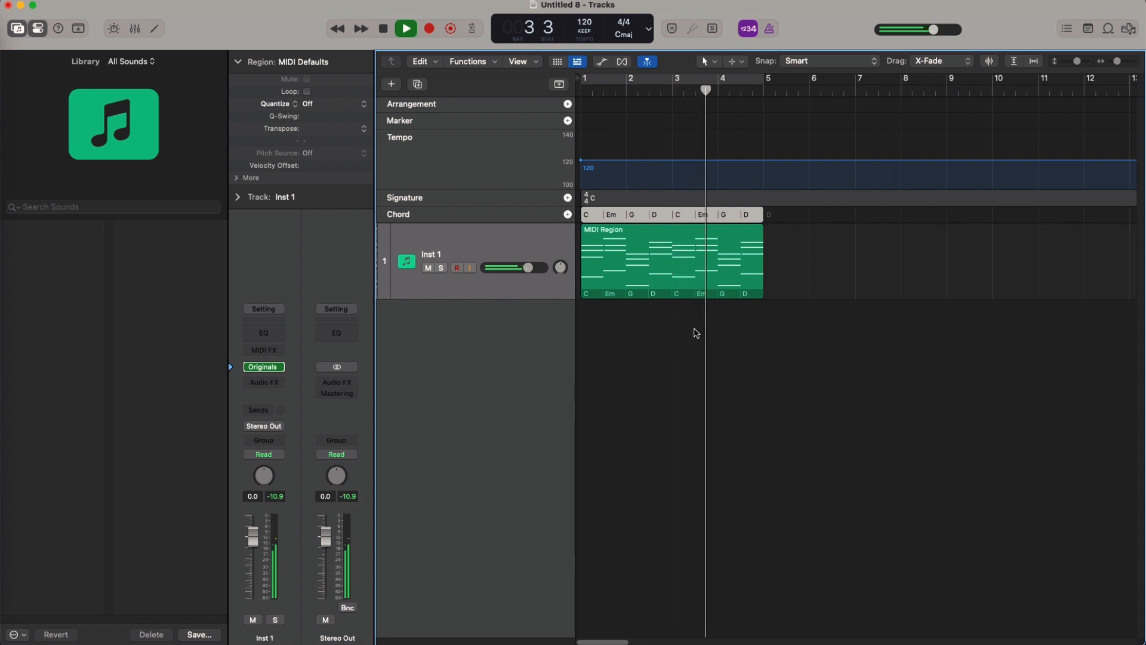
key("space")
left_click(766, 320)
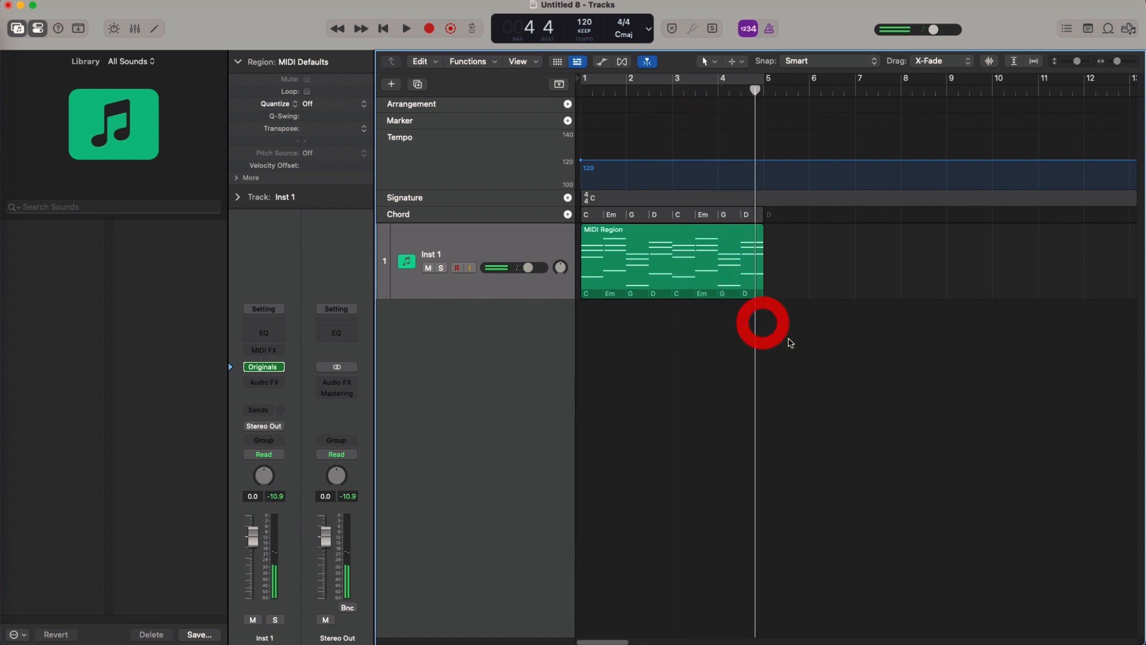
Change the root note of the last D chord before bar 5 to B
left_click(750, 218)
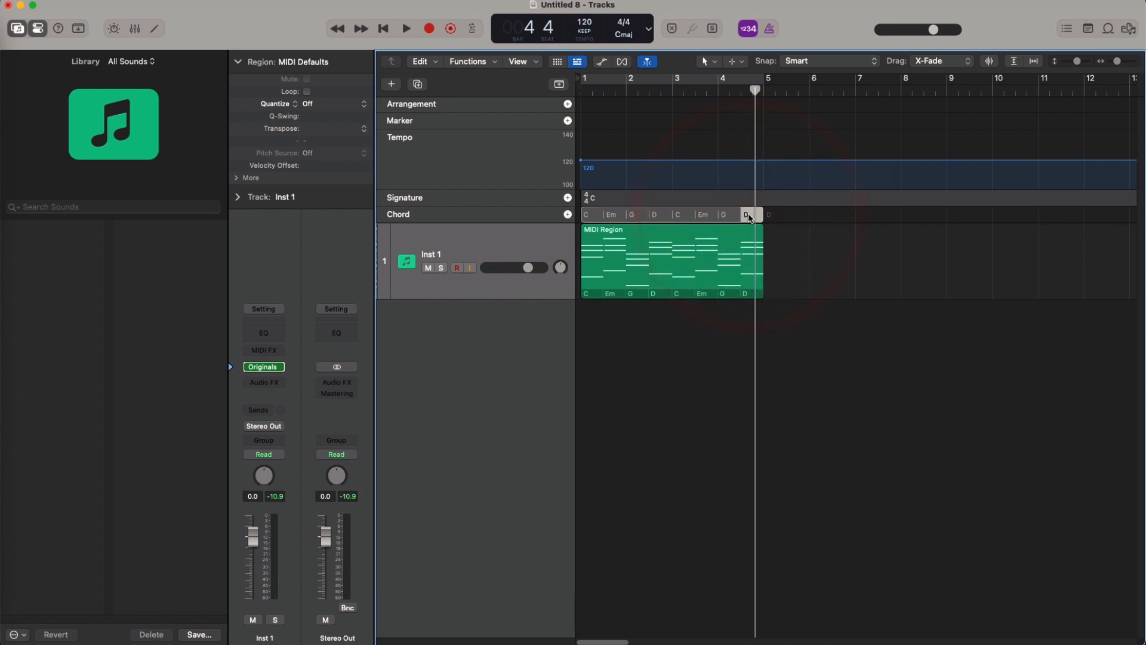
double_click(751, 218)
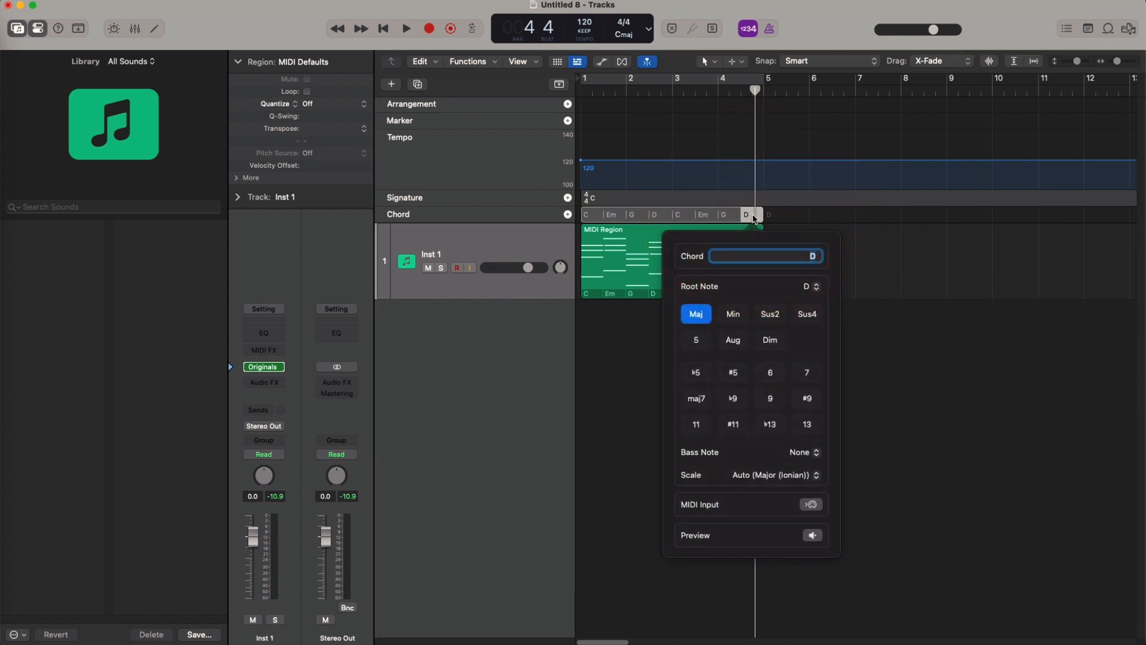
left_click(819, 289)
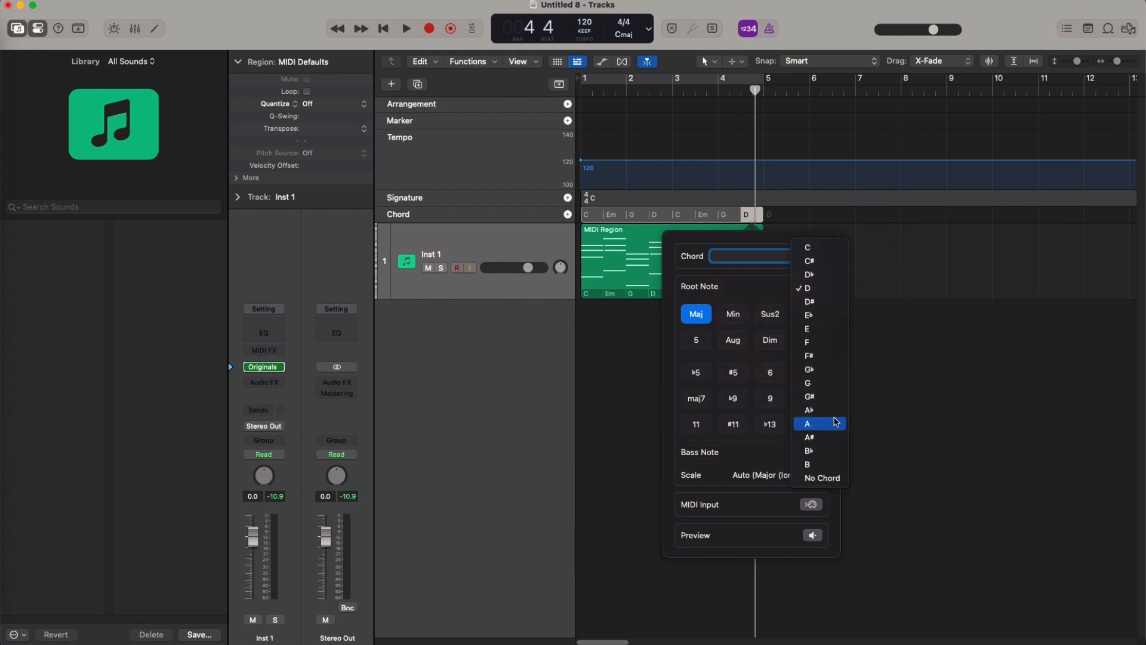
left_click(833, 464)
left_click(900, 359)
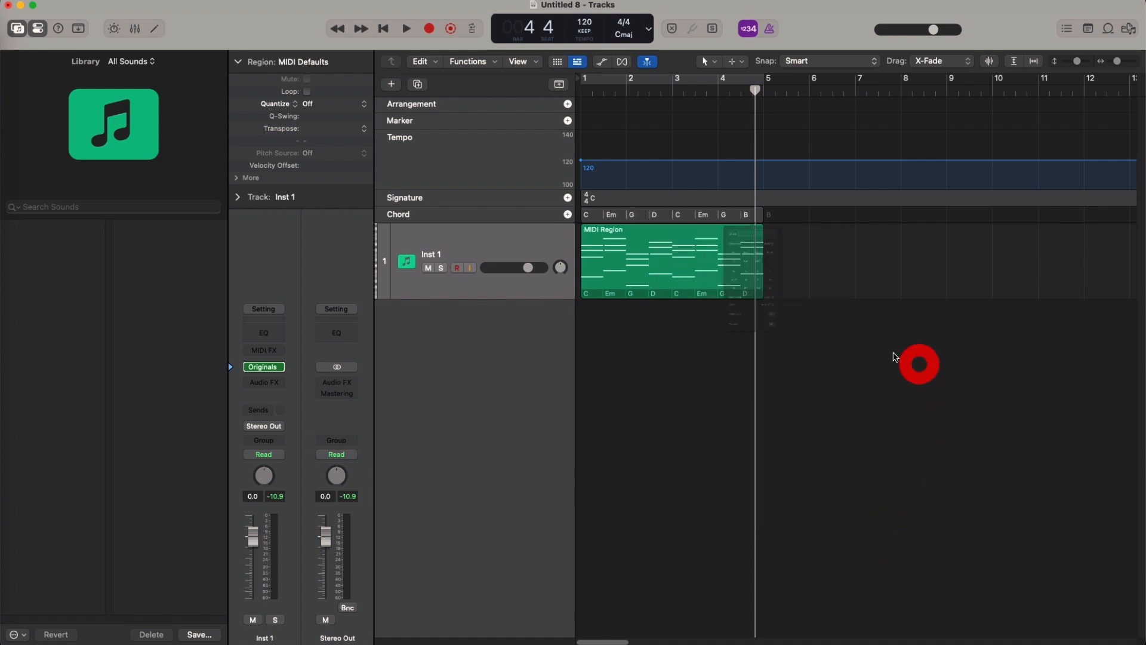
Replace the MIDI region on Inst 1 with a new one made from the edited chord progression, and move the playhead to bar 4 beat 3
left_click(716, 258)
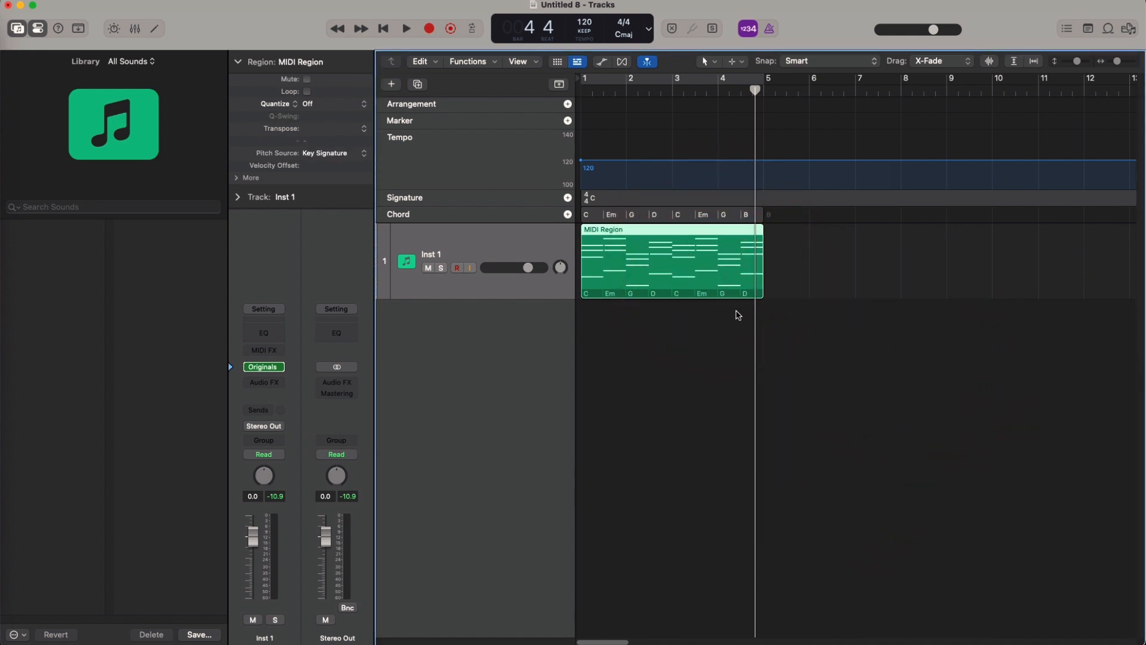
key("BackSpace")
key("BackSpace")
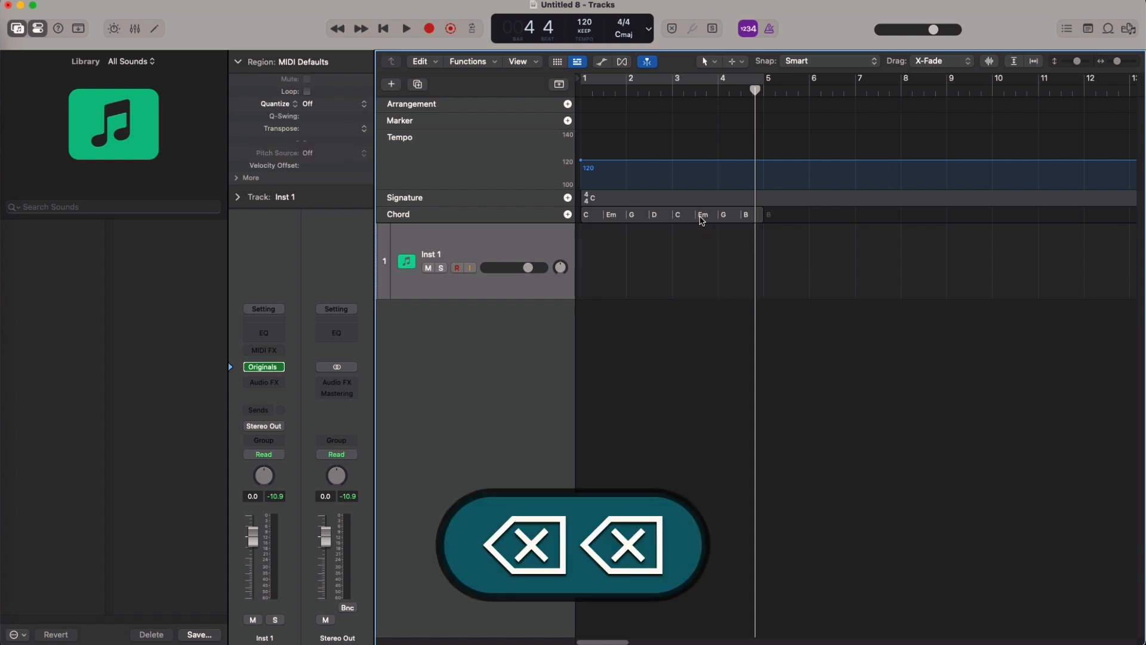
left_click_drag(702, 220, 696, 251)
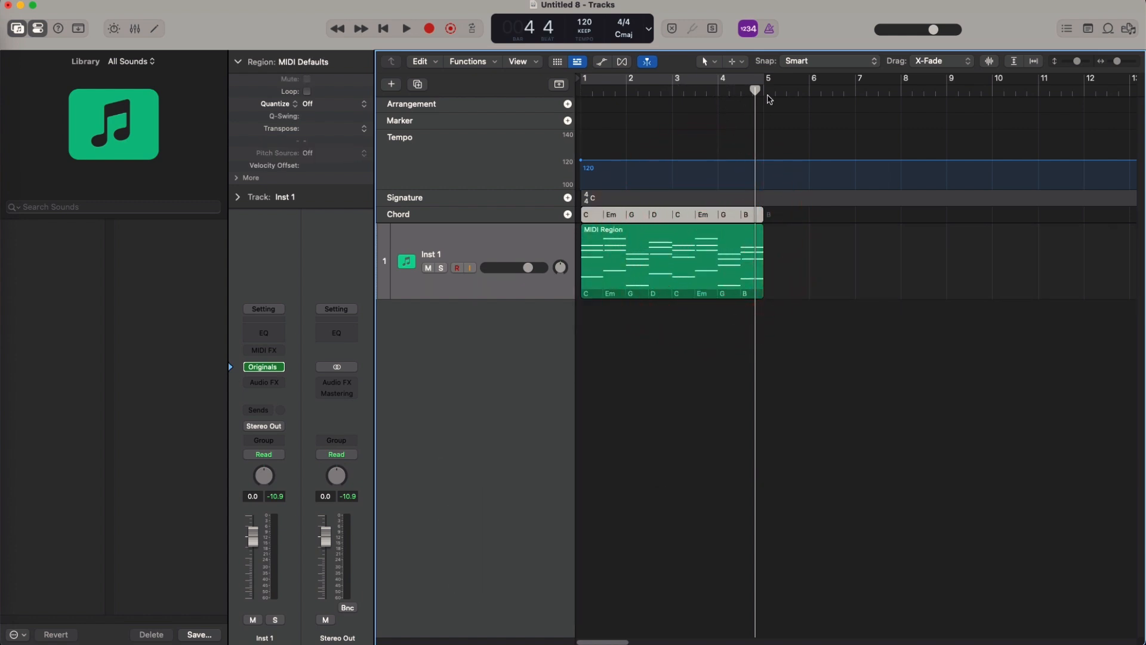
left_click_drag(756, 93, 741, 92)
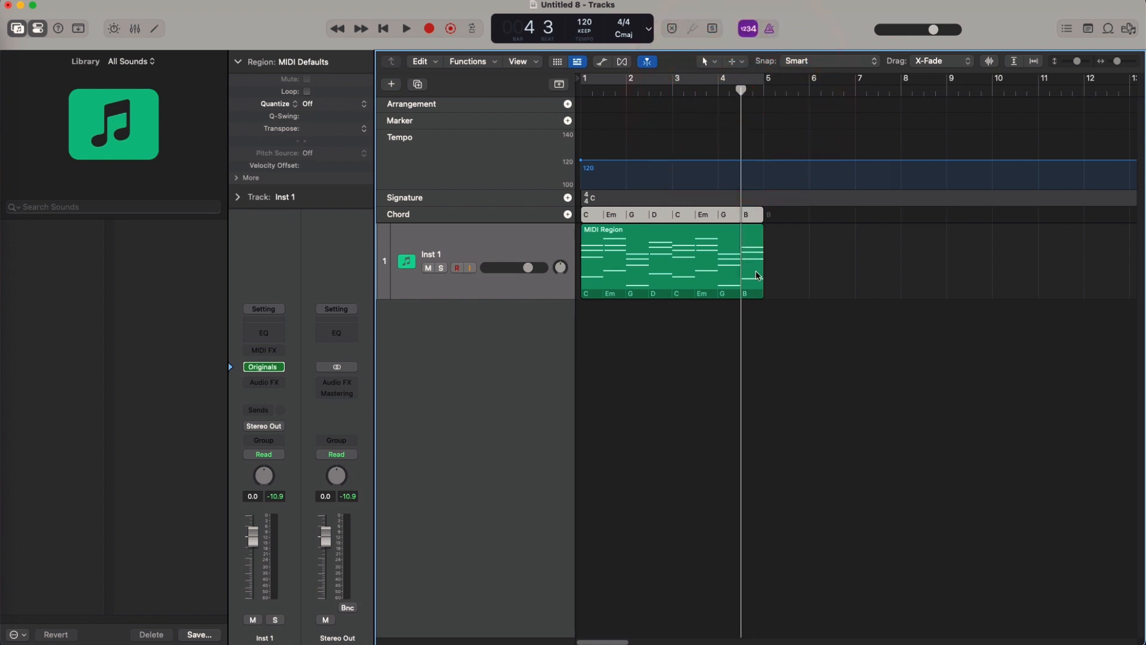
left_click(761, 327)
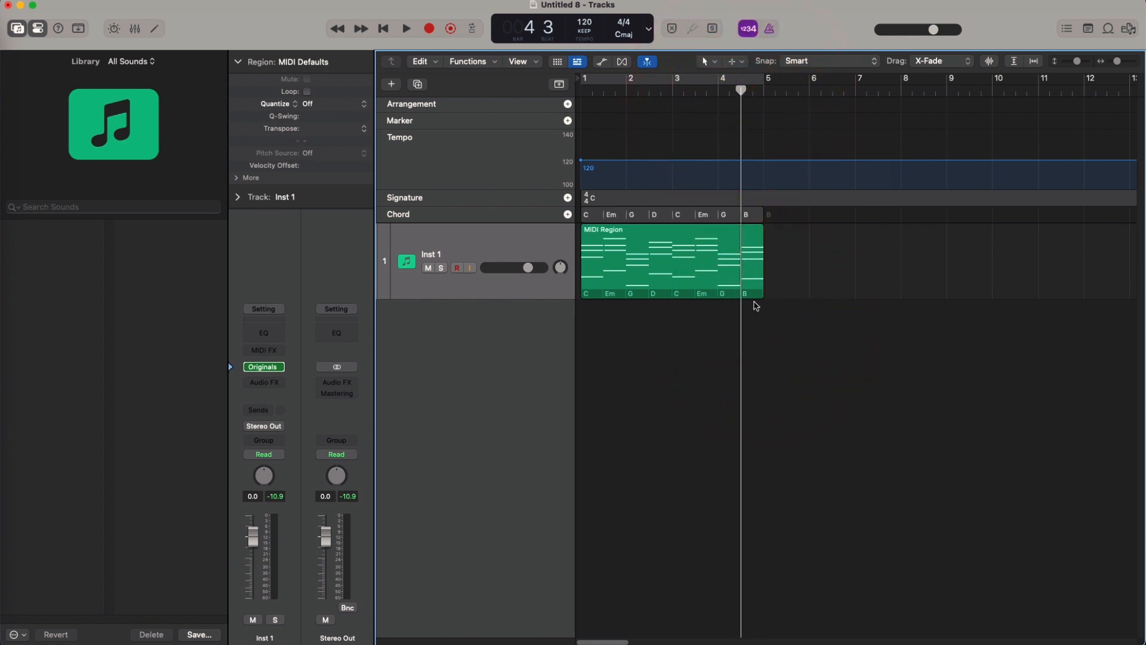
left_click(697, 214)
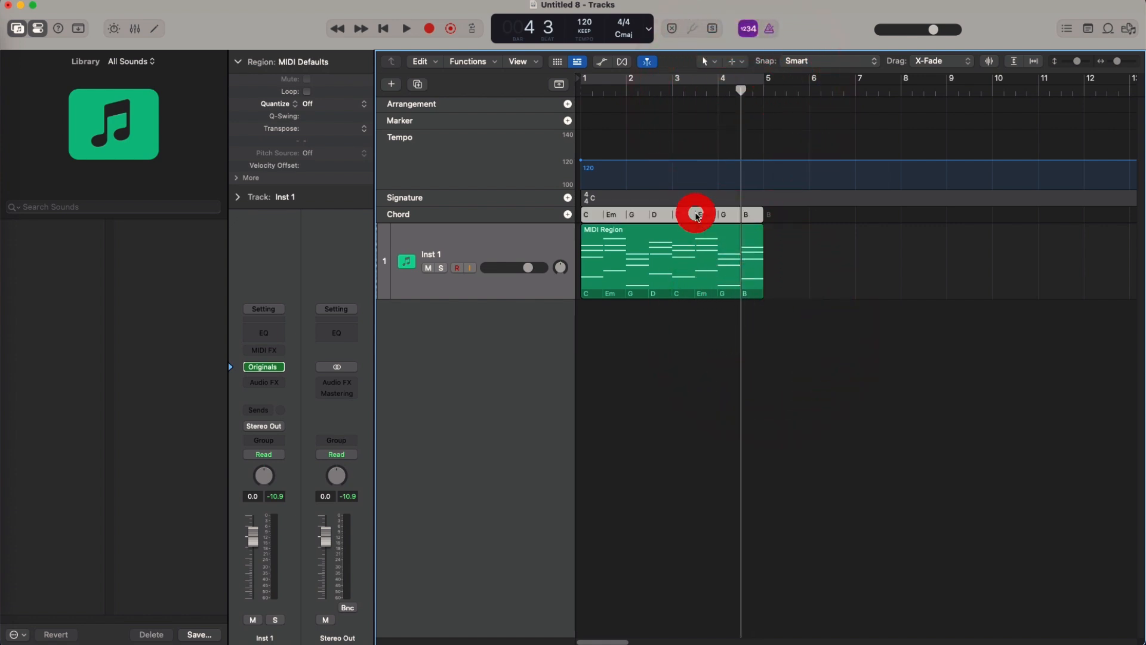
right_click(697, 214)
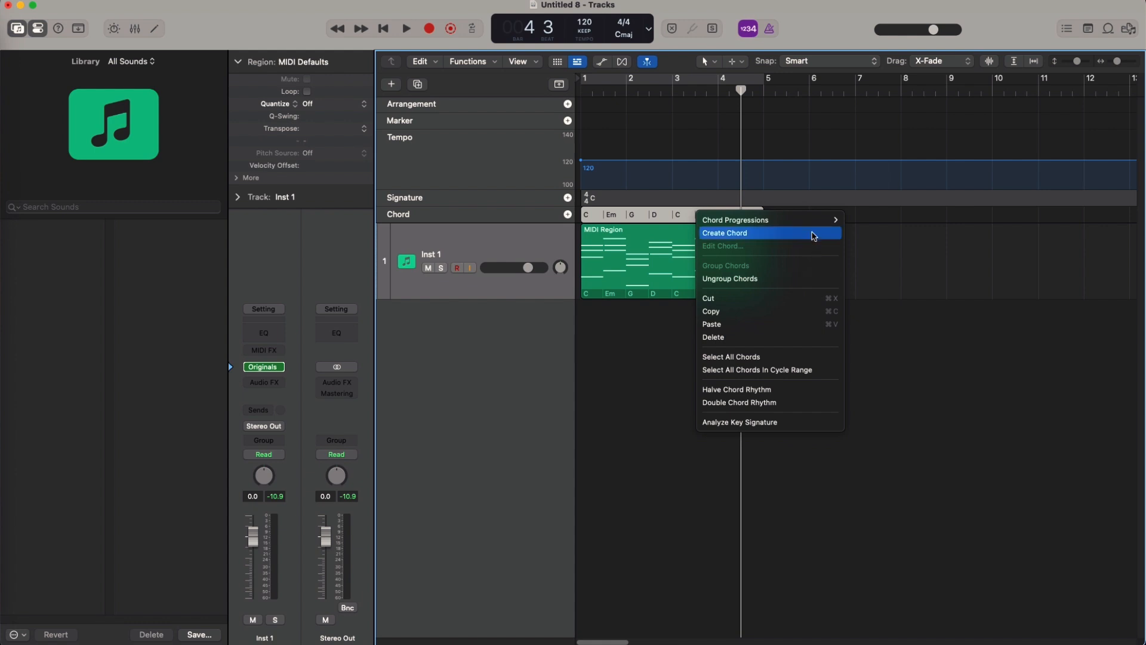
mouse_move(814, 222)
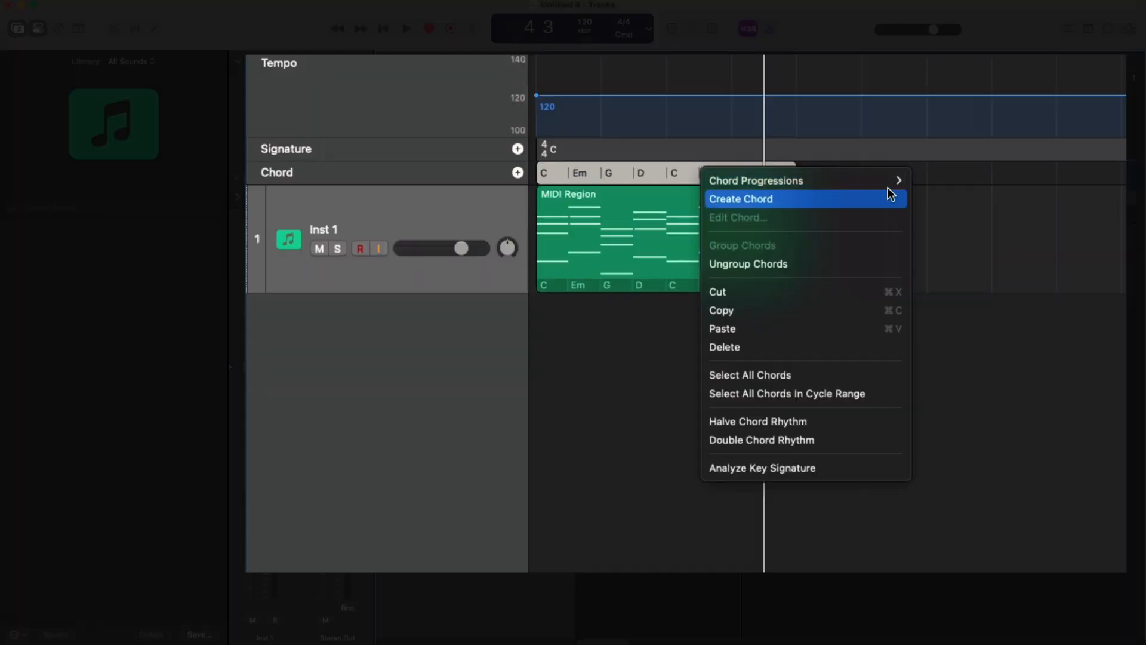
left_click(661, 168)
left_click(724, 173)
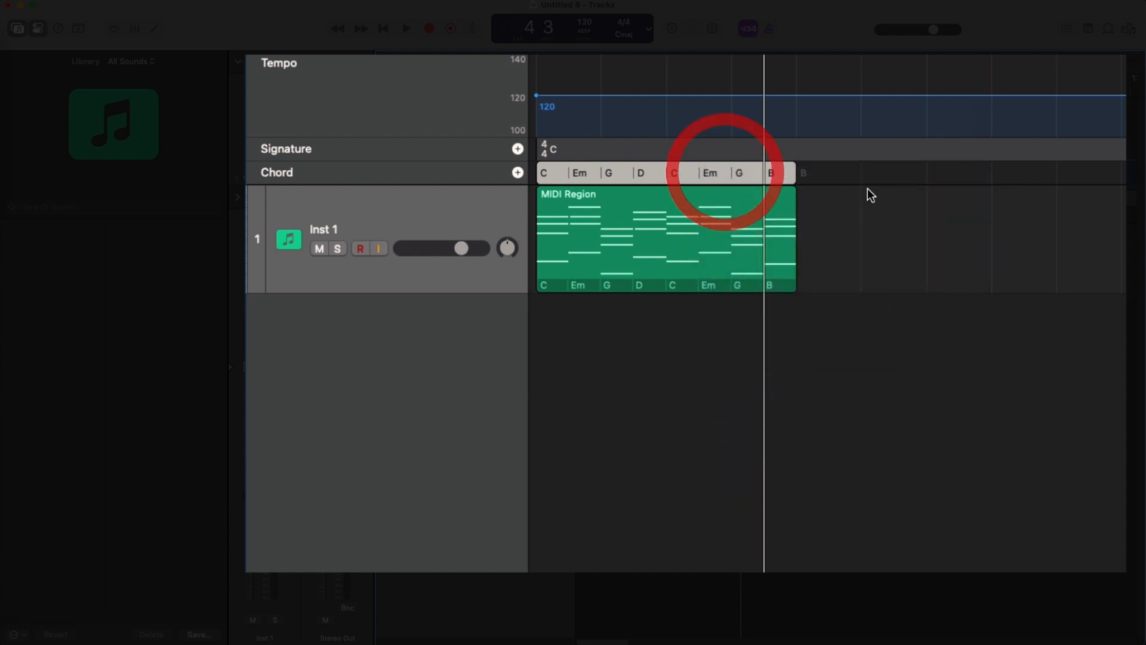
left_click(834, 184)
Replace the progression on the Chord track with the preset chord progression IV - I - vi - V
left_click(749, 173)
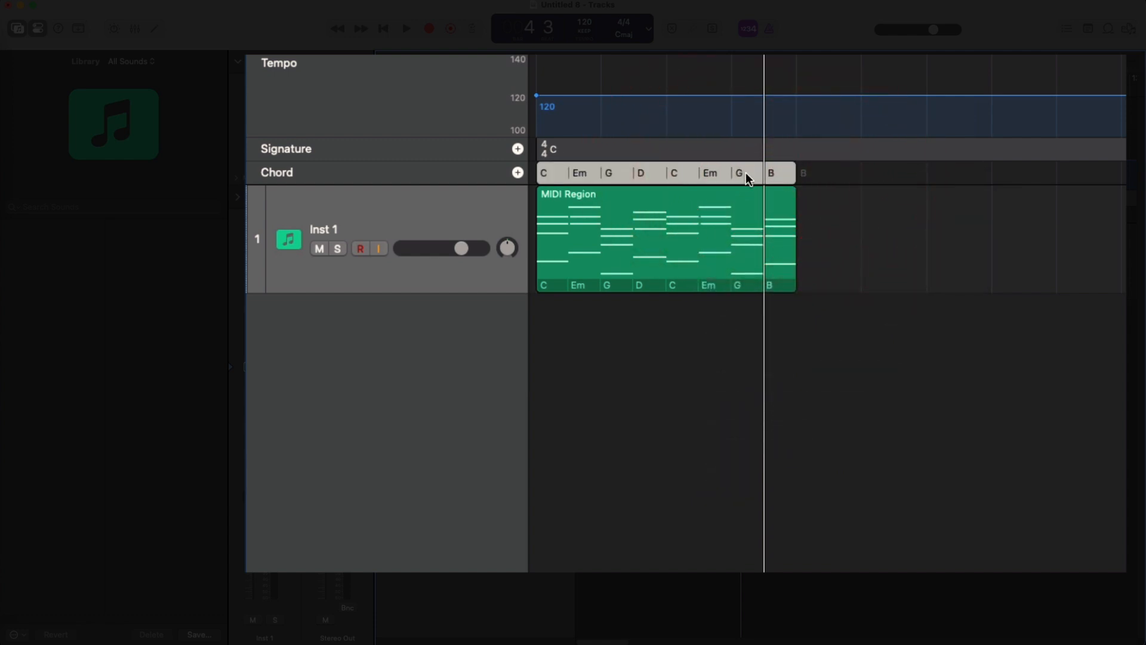
right_click(750, 170)
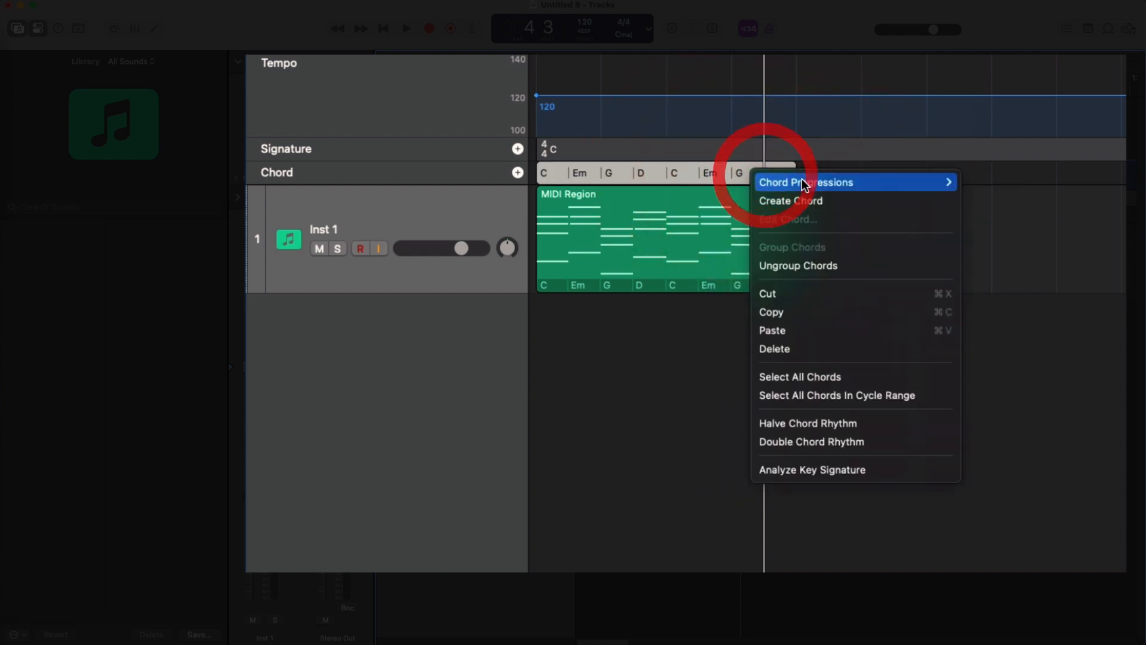
mouse_move(852, 185)
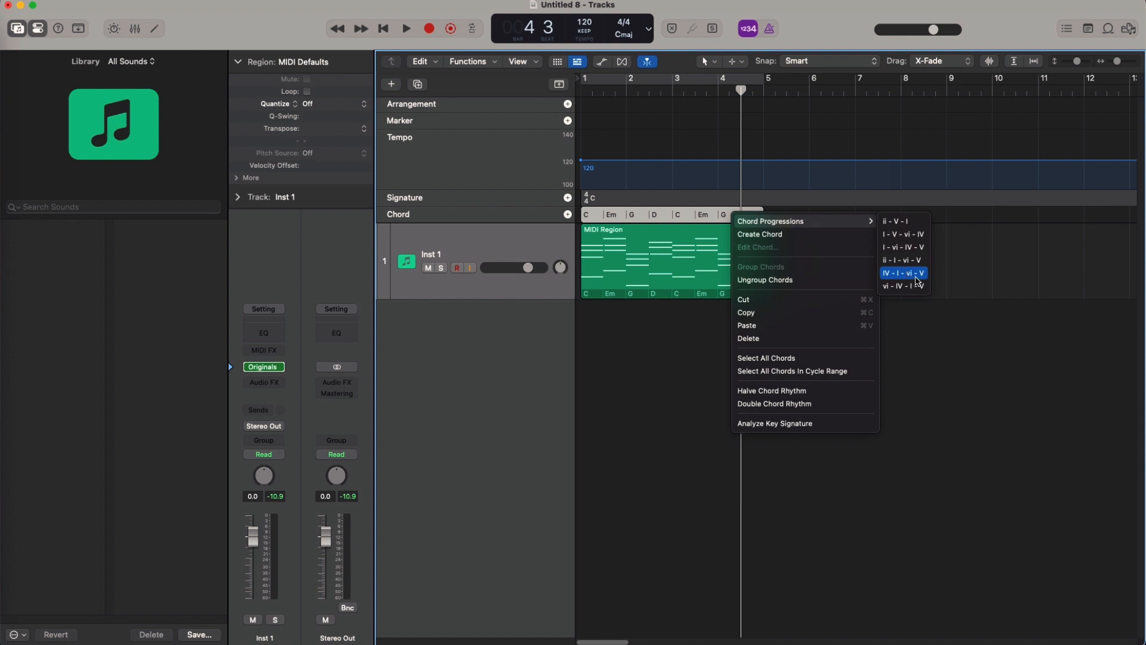
left_click(918, 276)
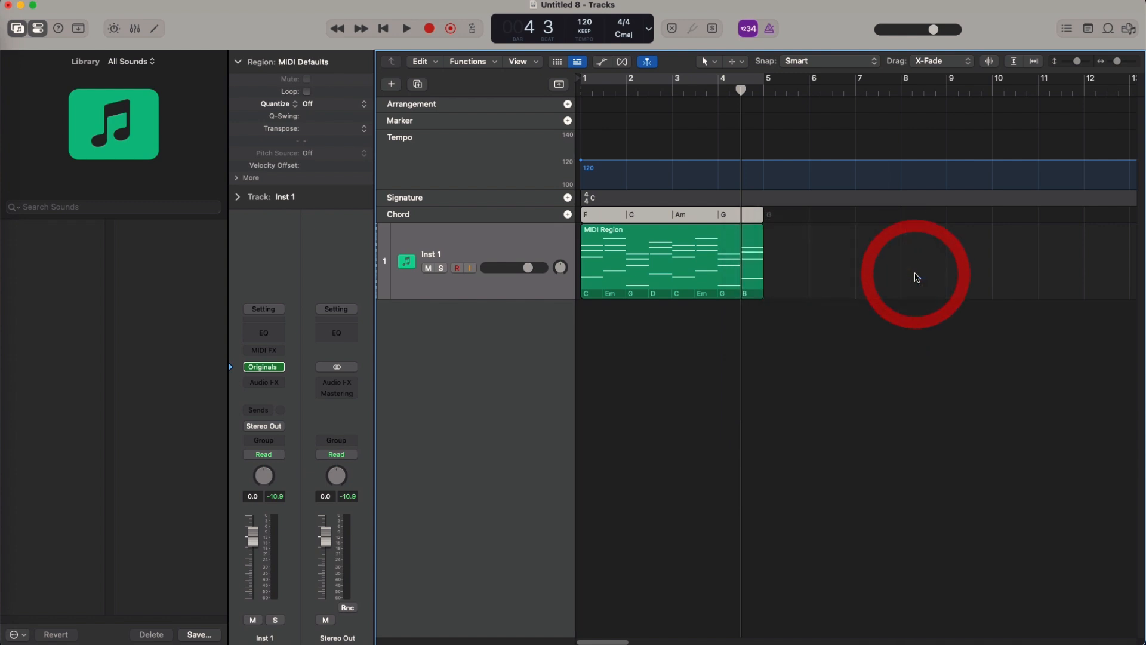
Replace the MIDI region on Inst 1 with a new one made from the F, C, Am, G progression on the Chord track
left_click(695, 256)
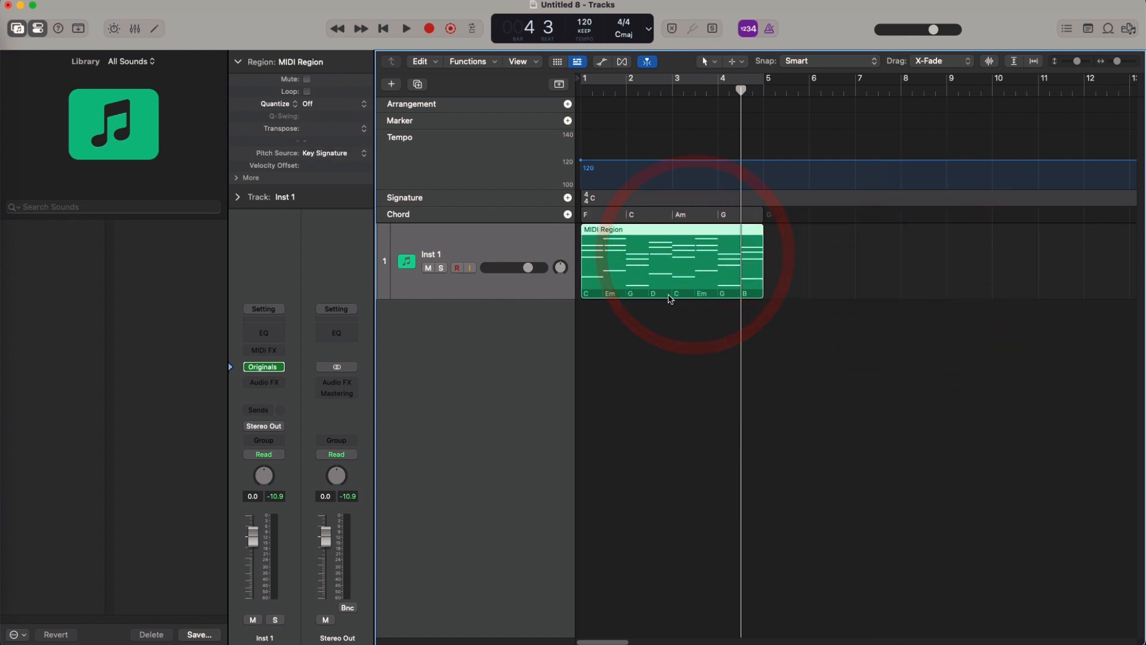
key("BackSpace")
left_click_drag(651, 223, 648, 249)
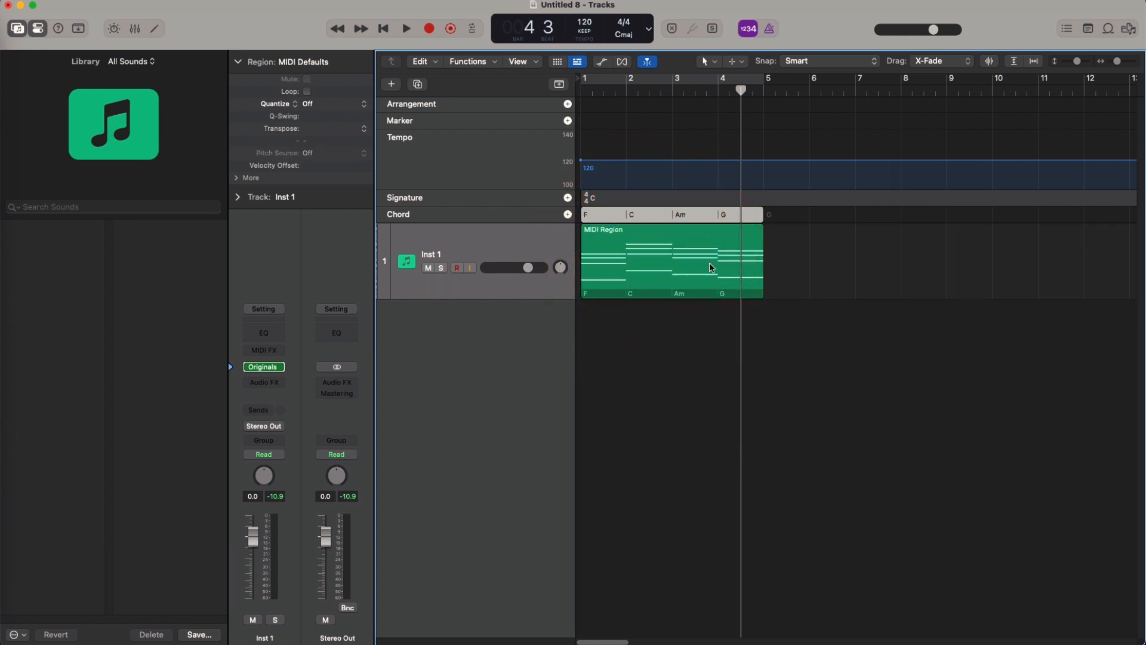
Open the F chord at bar 1 of the Chord track for editing and preview its sound
right_click(668, 211)
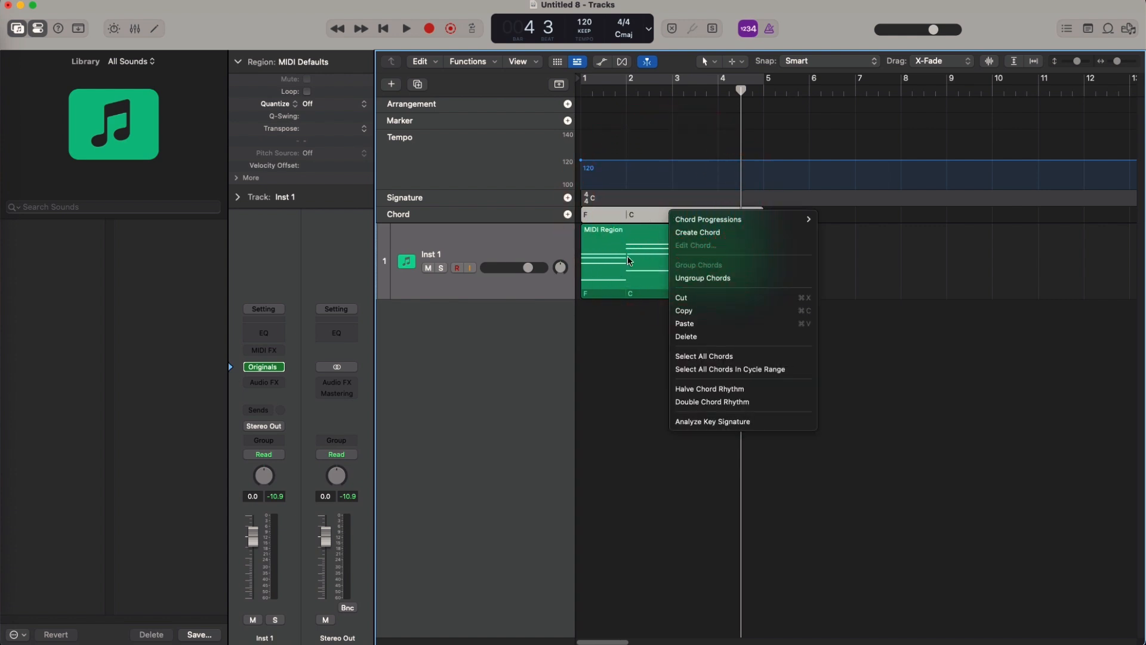
left_click(641, 343)
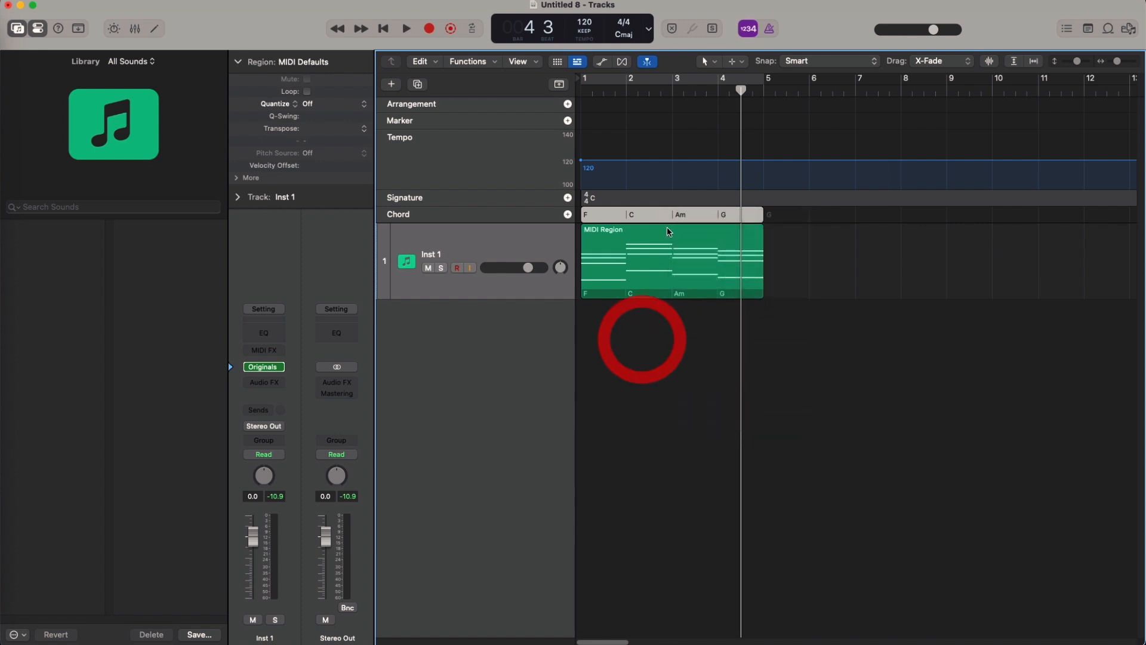
double_click(655, 215)
left_click(604, 216)
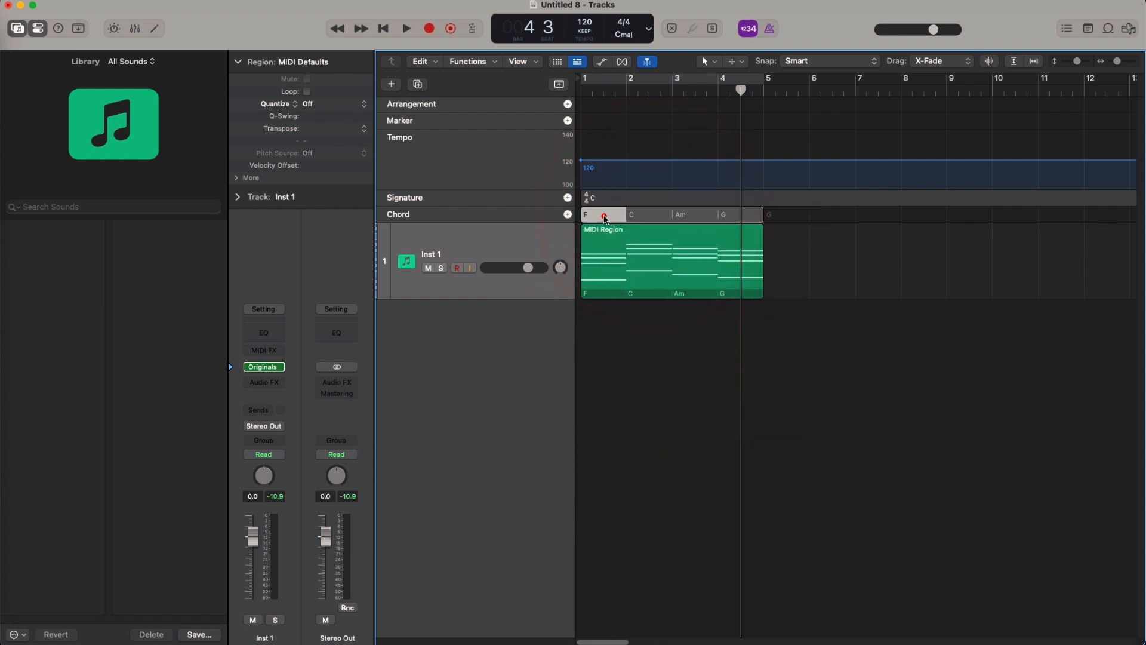
double_click(605, 214)
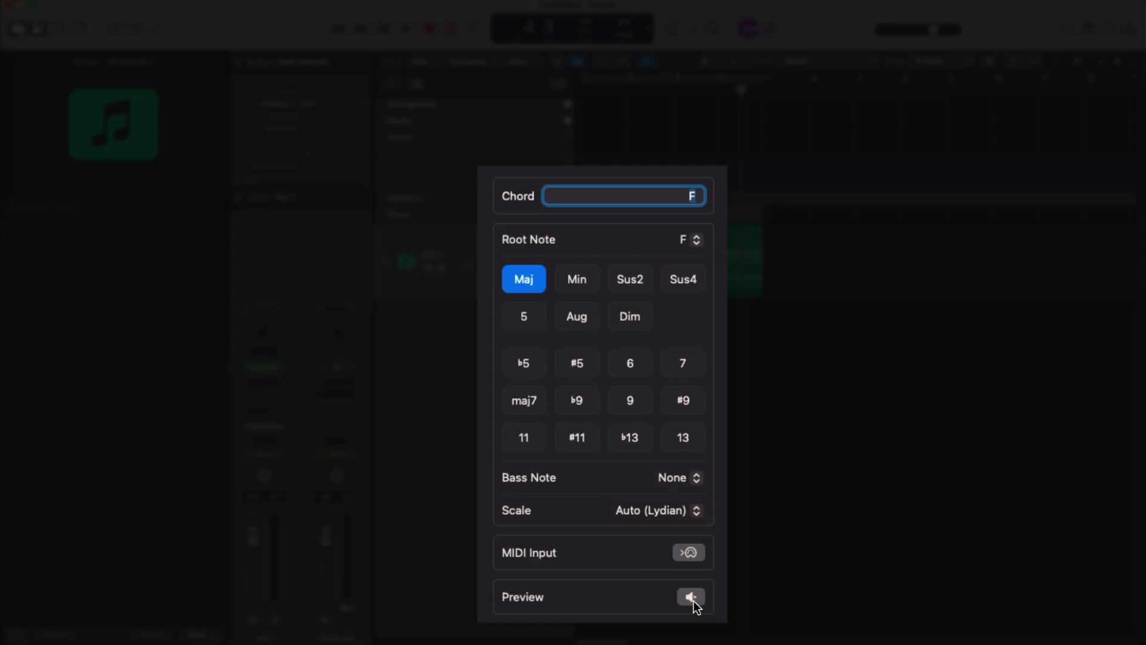
left_click(693, 598)
Examine the scale and bass note choices offered for the F chord
left_click(679, 514)
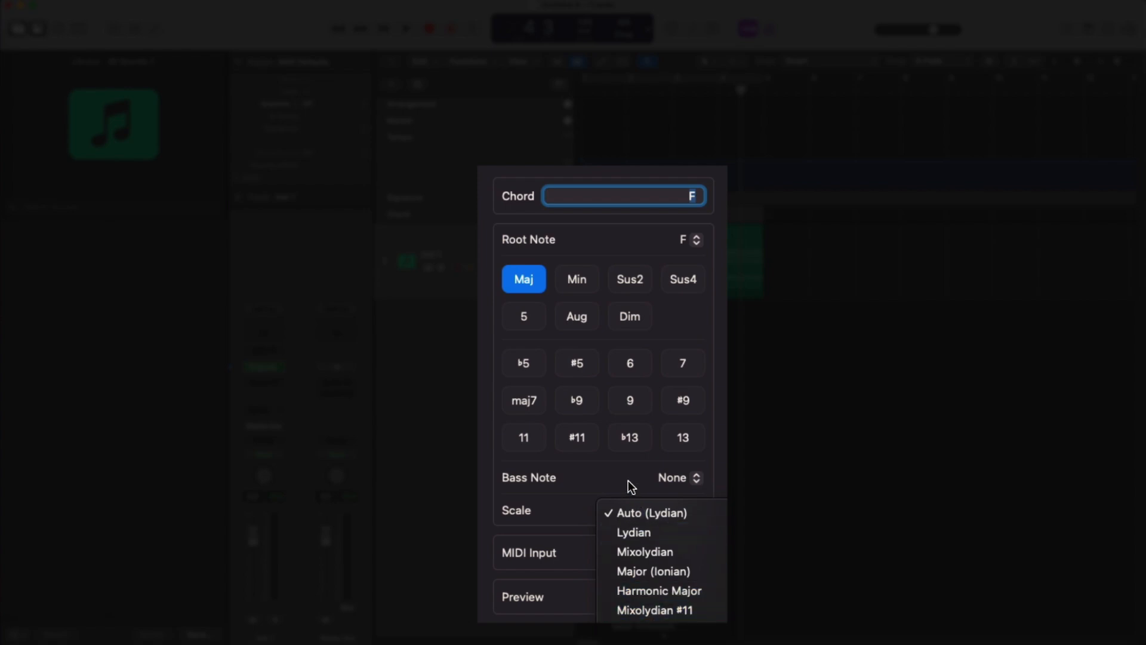
mouse_move(664, 636)
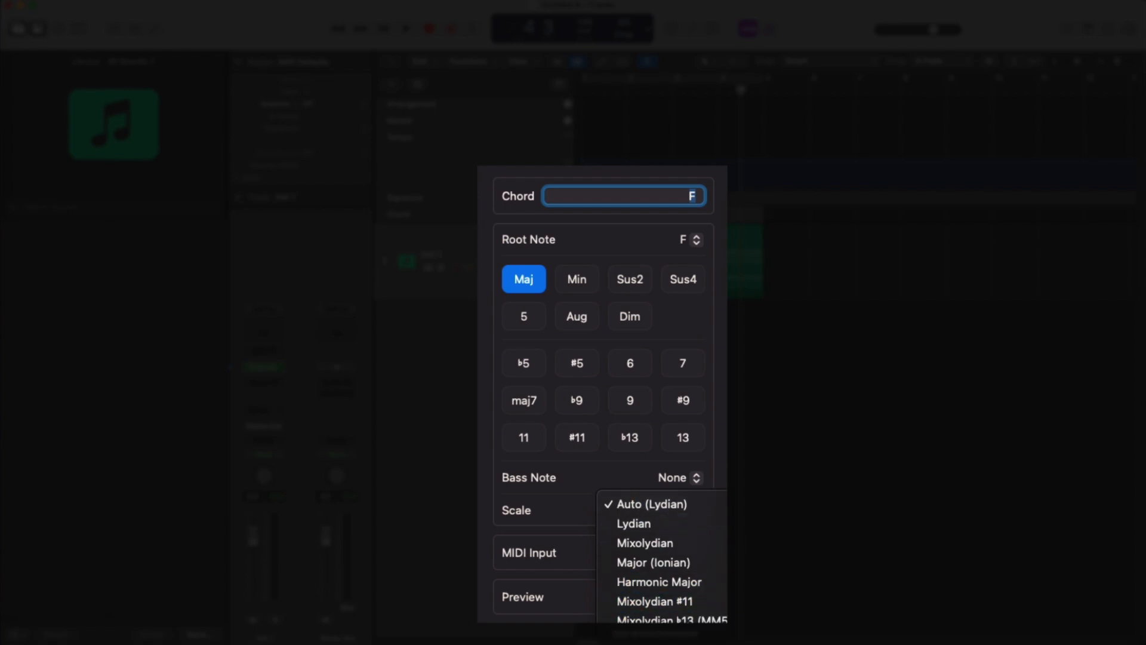
left_click(586, 476)
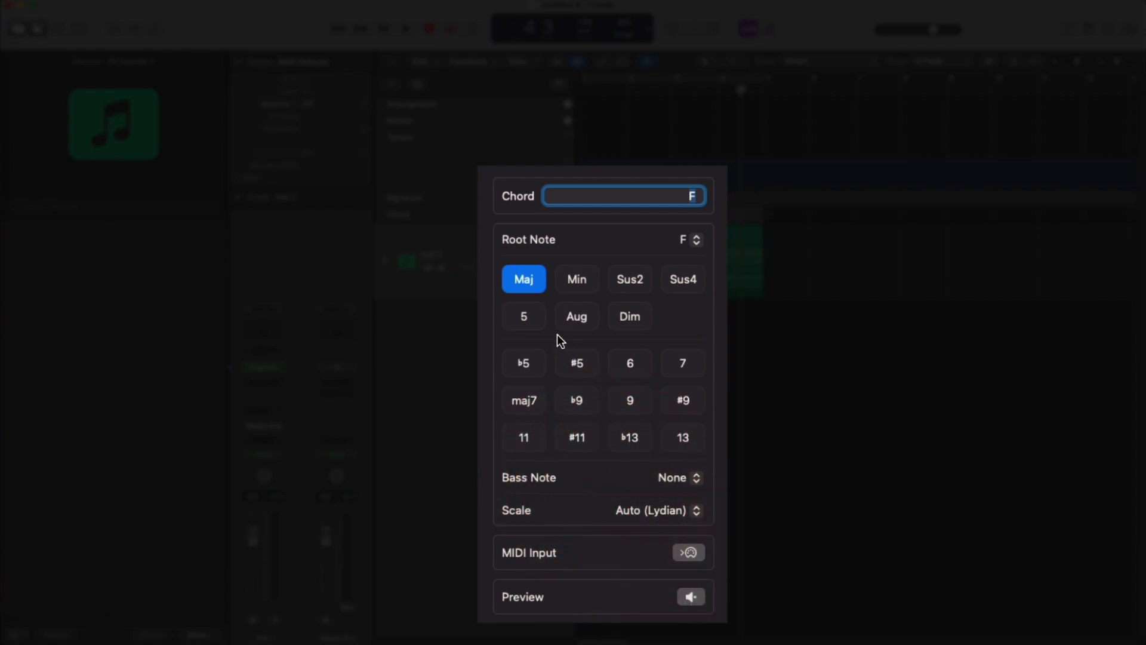
left_click(696, 476)
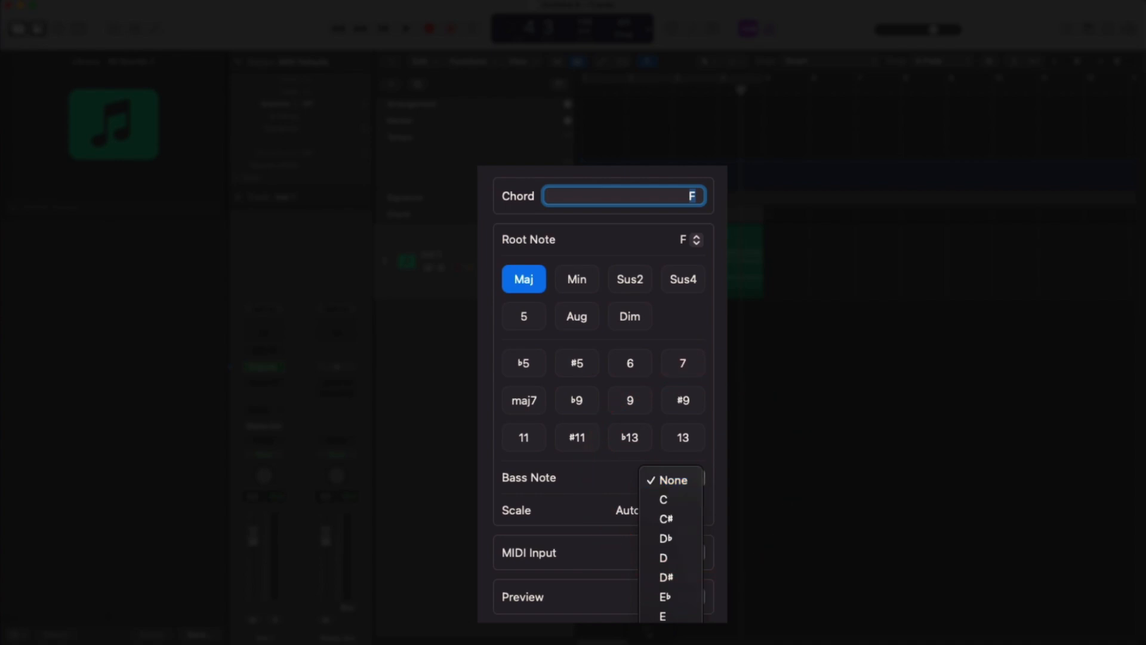
scroll(678, 617, "down", 3)
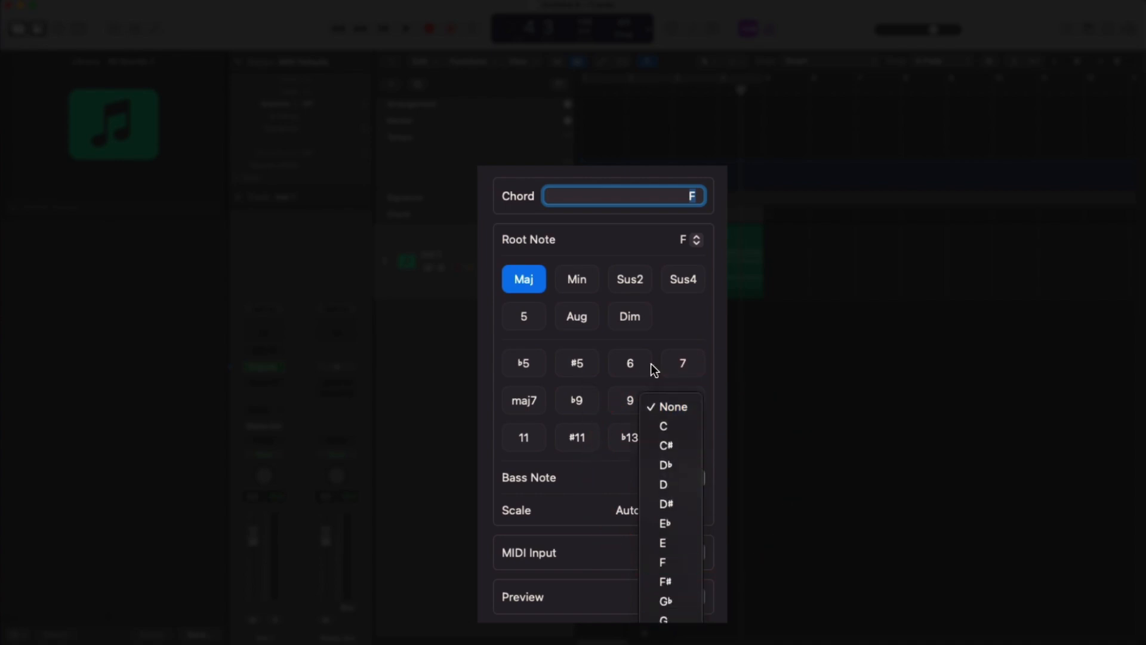
left_click(689, 315)
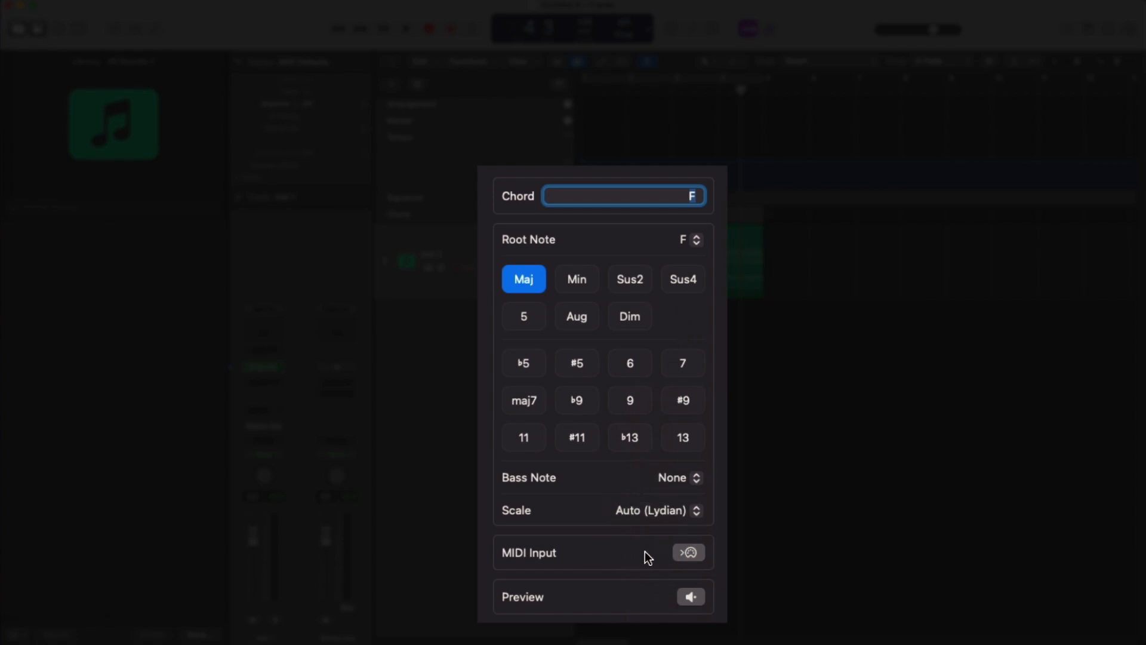
Enable MIDI input for the bar 1 chord, enter it as Fsus4, and close the chord editor
left_click(692, 554)
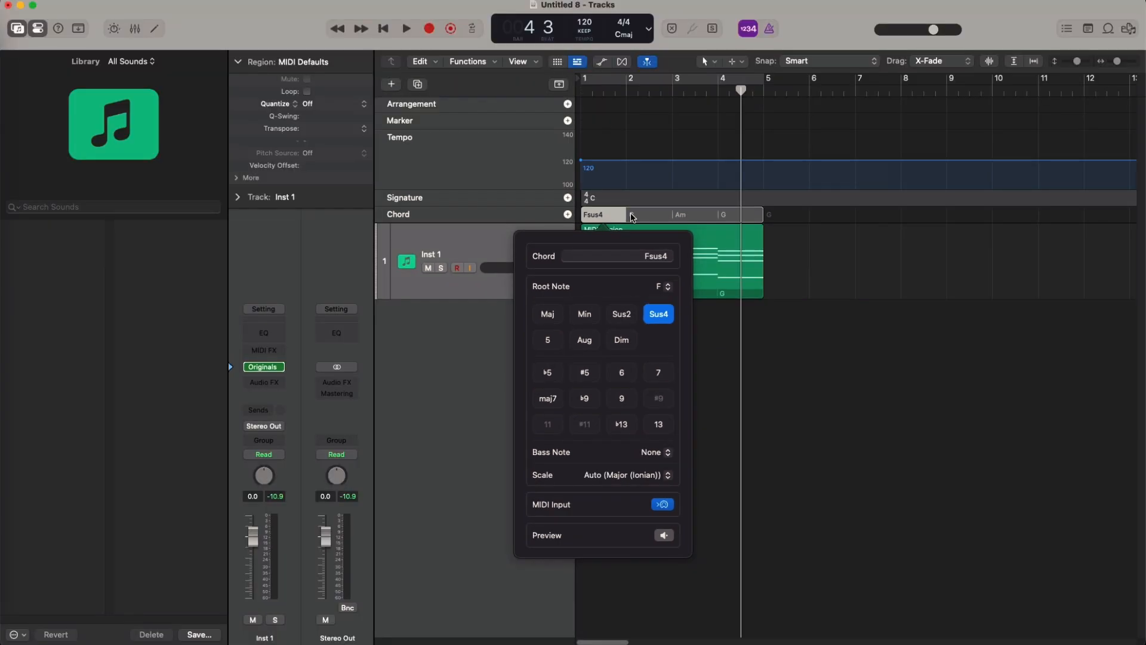
key("super+k")
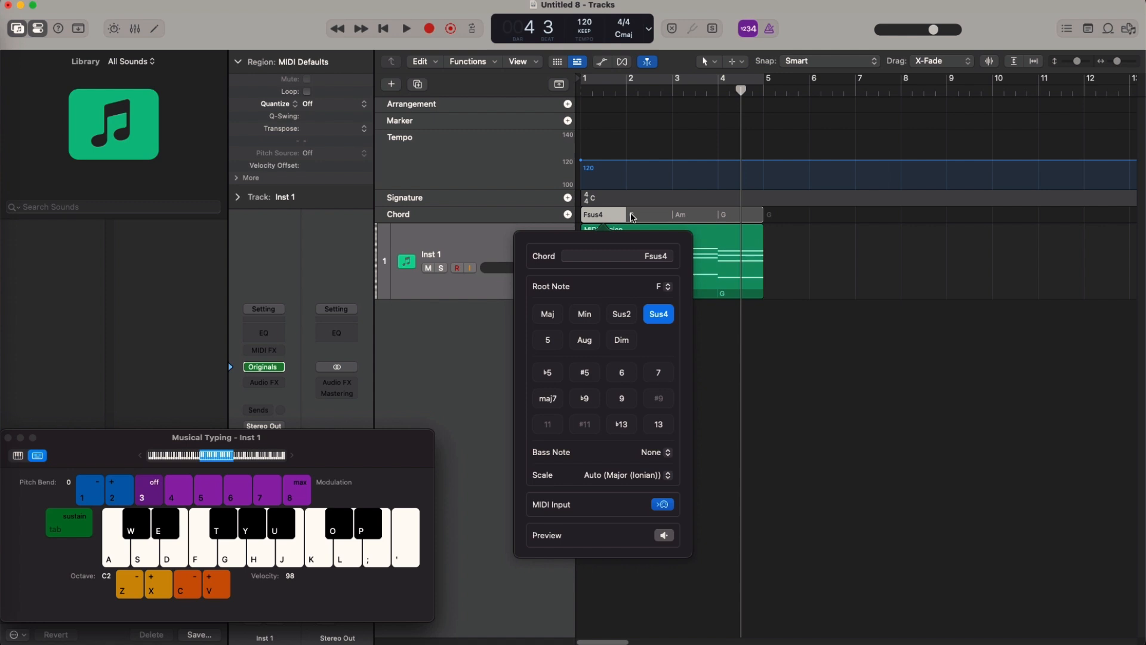
key("super+k")
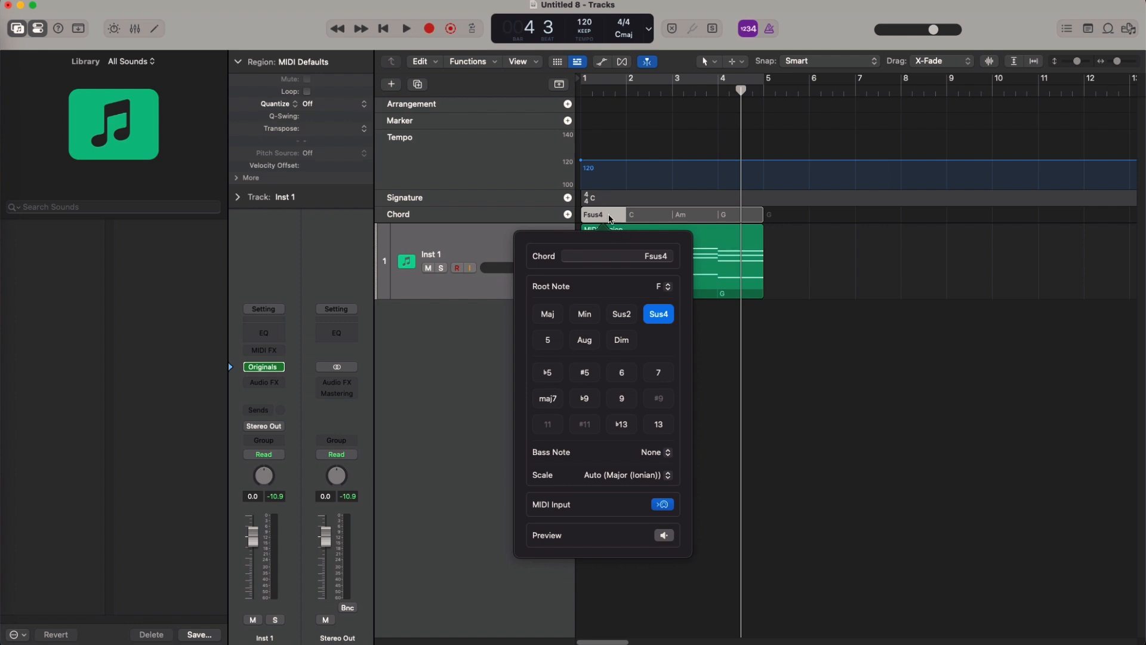
left_click(890, 257)
Replace the MIDI region on Inst 1 with a new one made from the Fsus4, C, Am, G progression
left_click(655, 245)
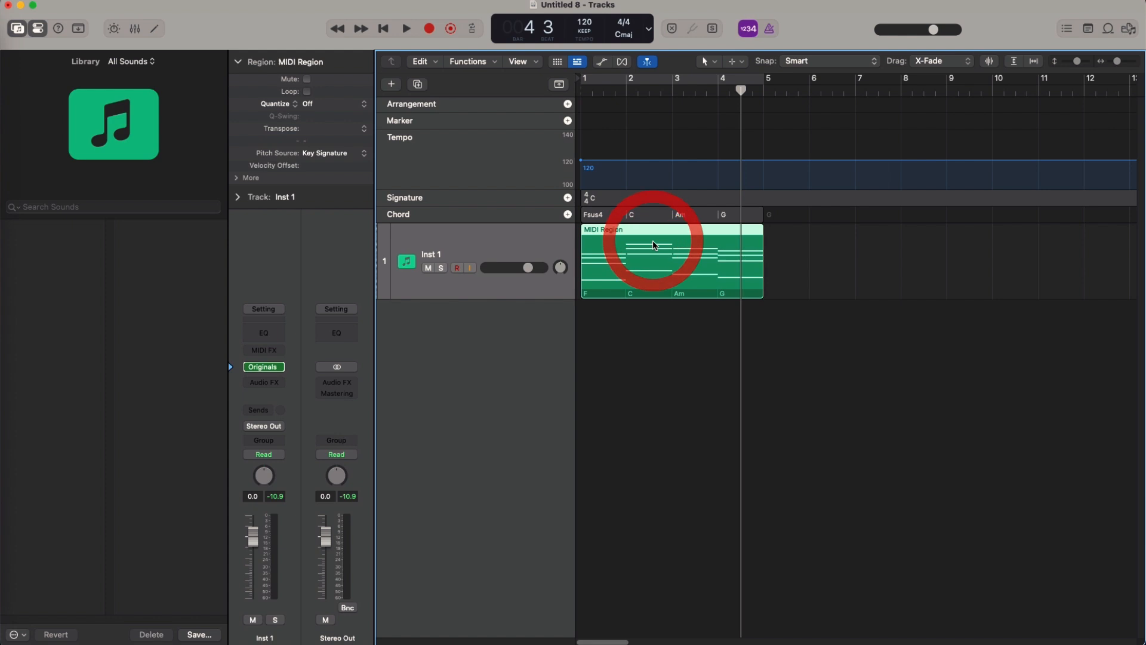
key("BackSpace")
left_click_drag(626, 218, 624, 255)
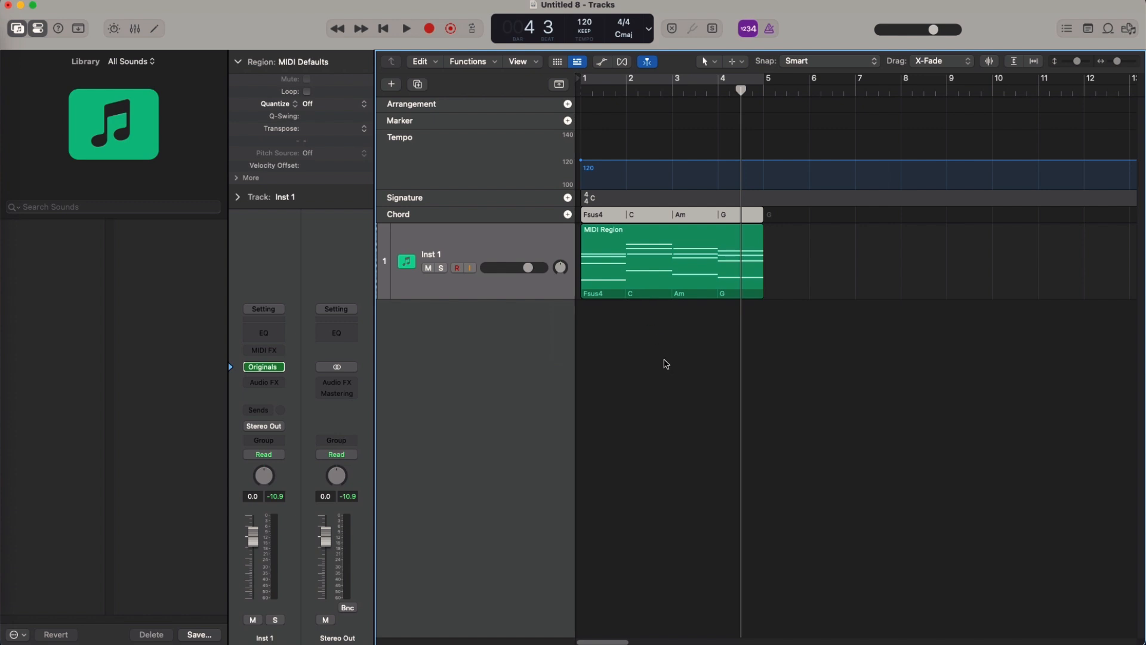
Hide the global tracks and move the playhead to bar 5
key("g")
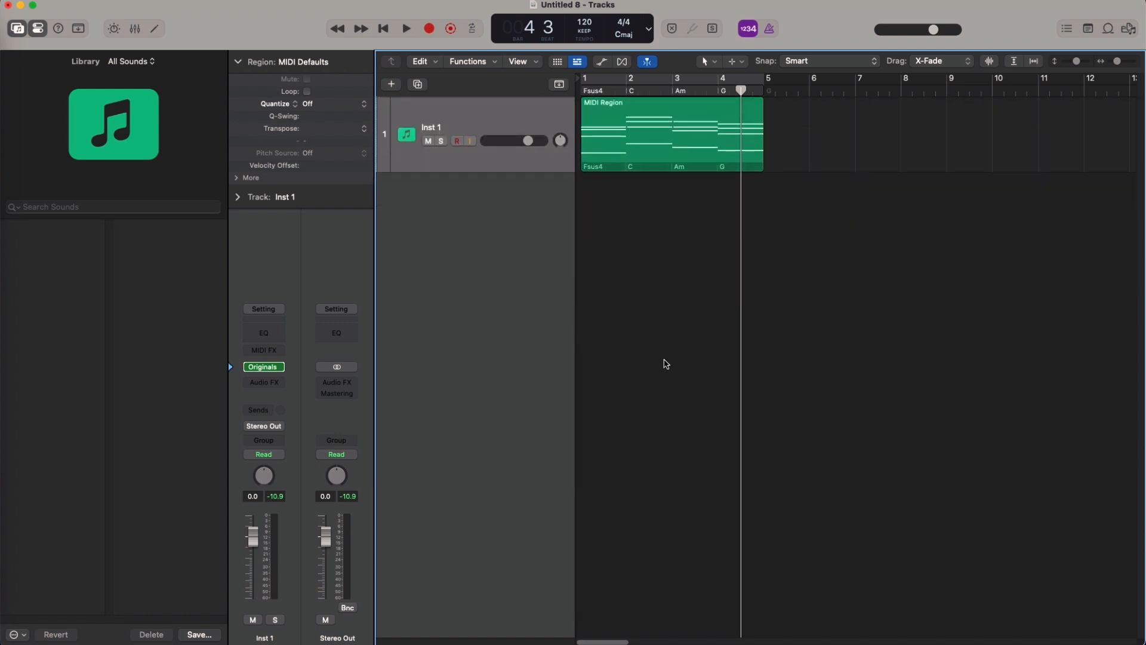
left_click_drag(741, 89, 763, 90)
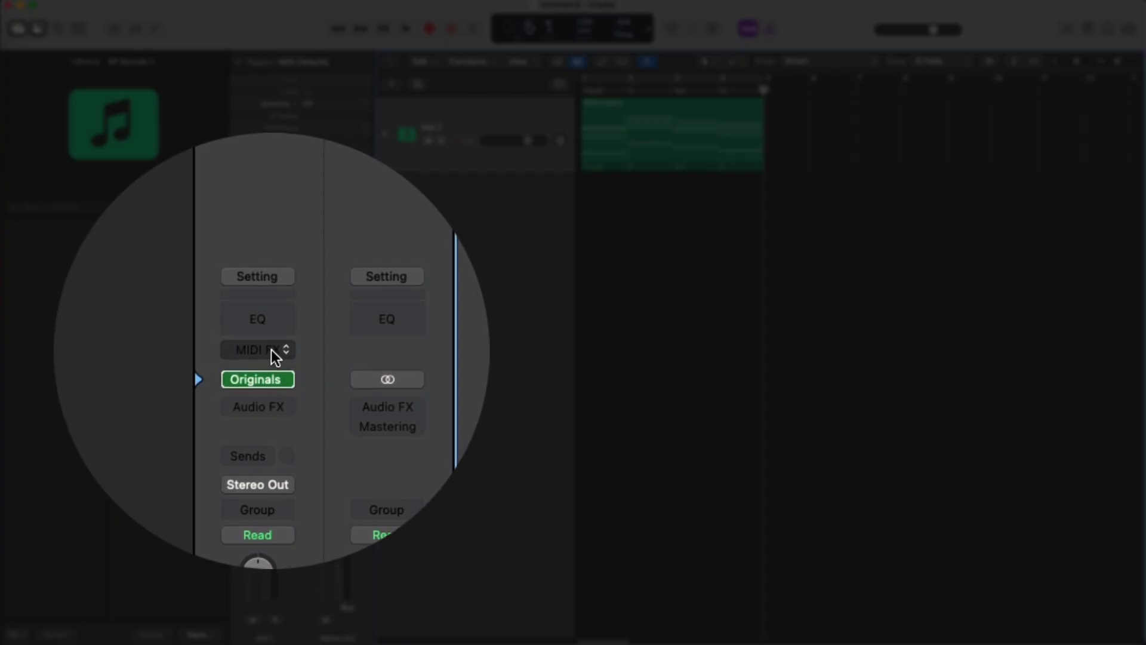
Insert the Chord Trigger MIDI effect on Inst 1 and load its Multi keyboard voicing preset Diatonic Left Hand
left_click(271, 349)
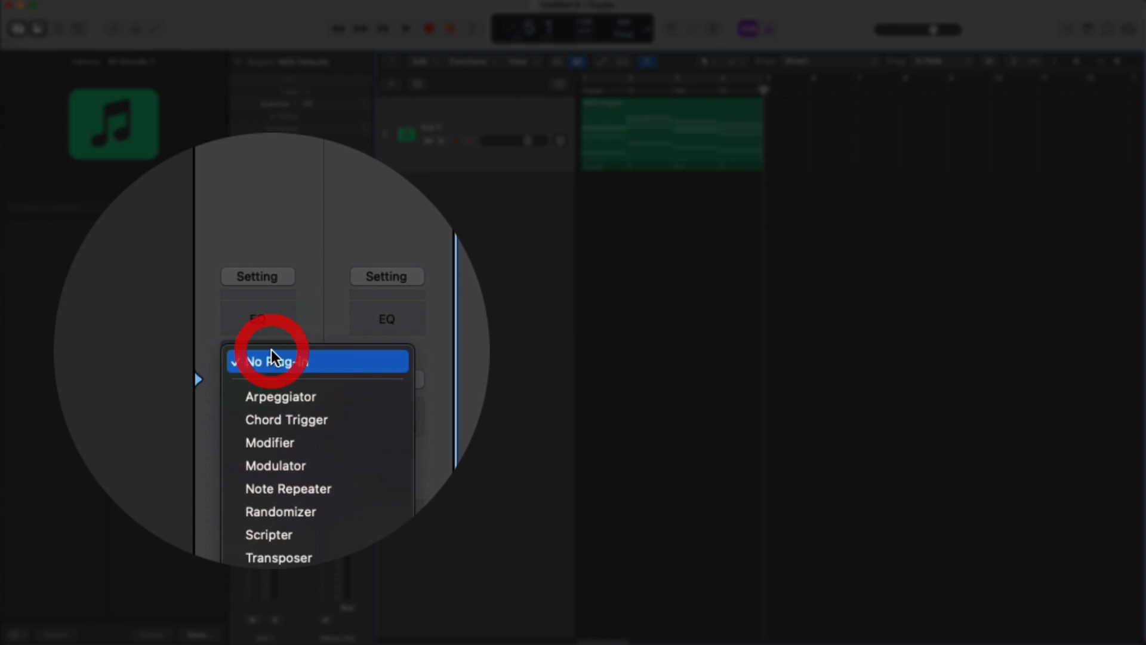
left_click(302, 389)
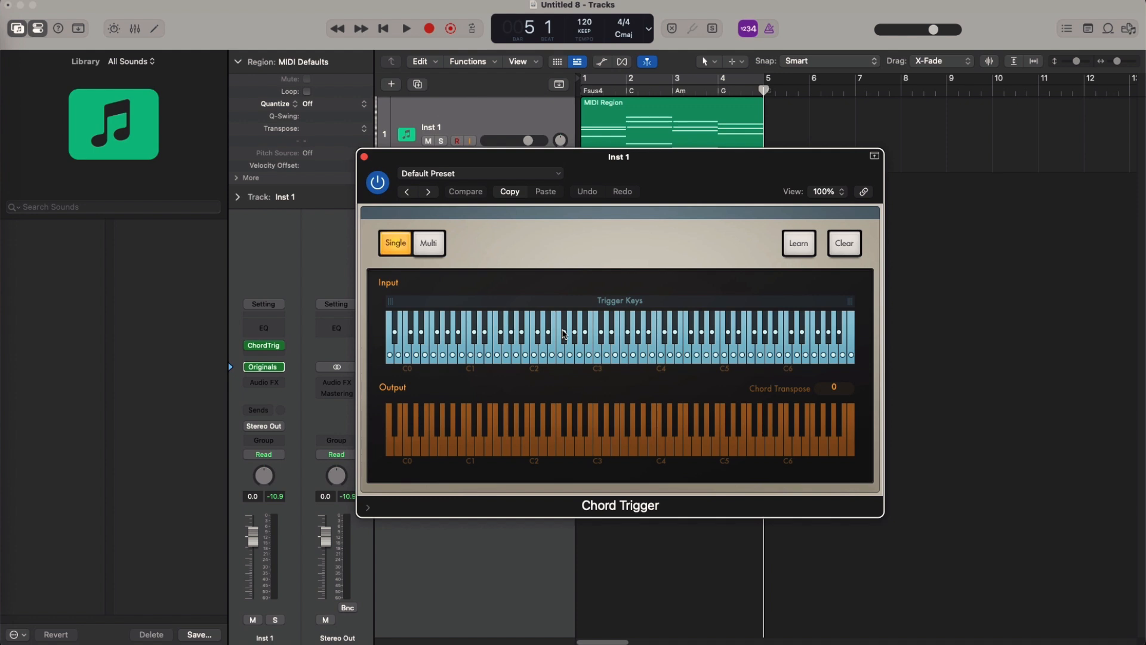
left_click(558, 172)
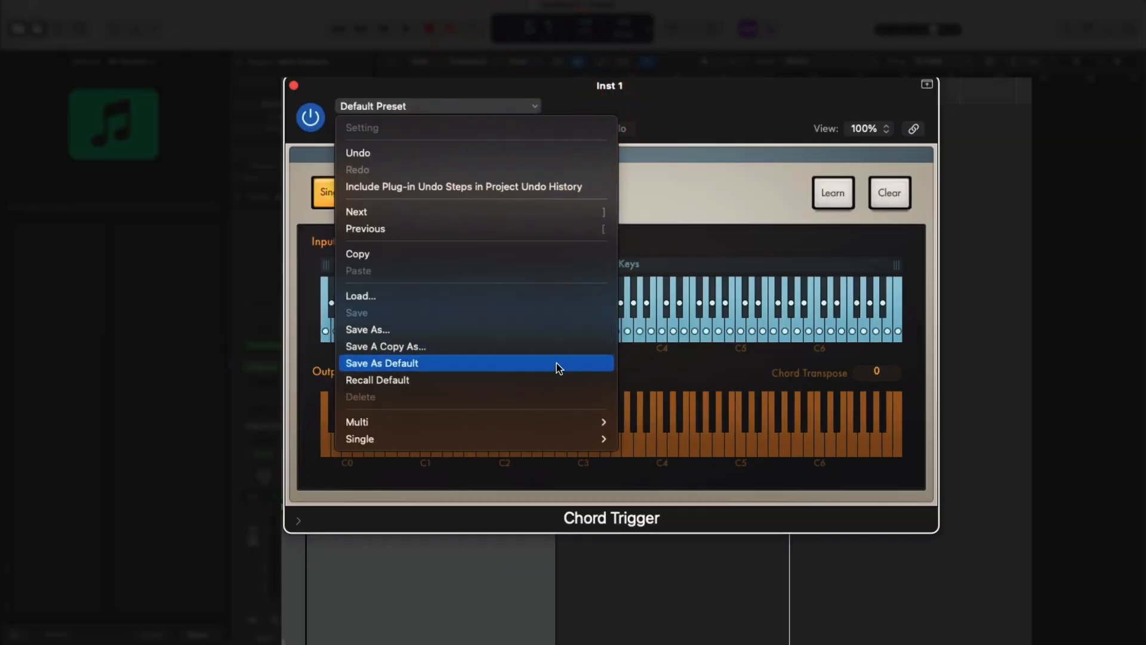
mouse_move(558, 427)
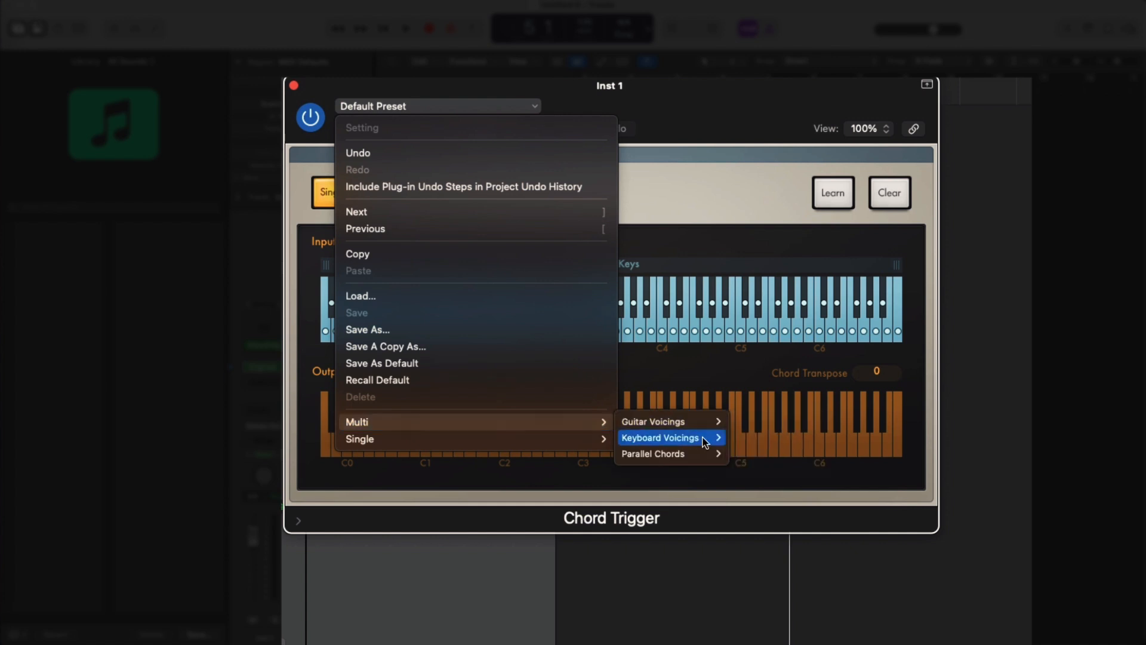
mouse_move(710, 439)
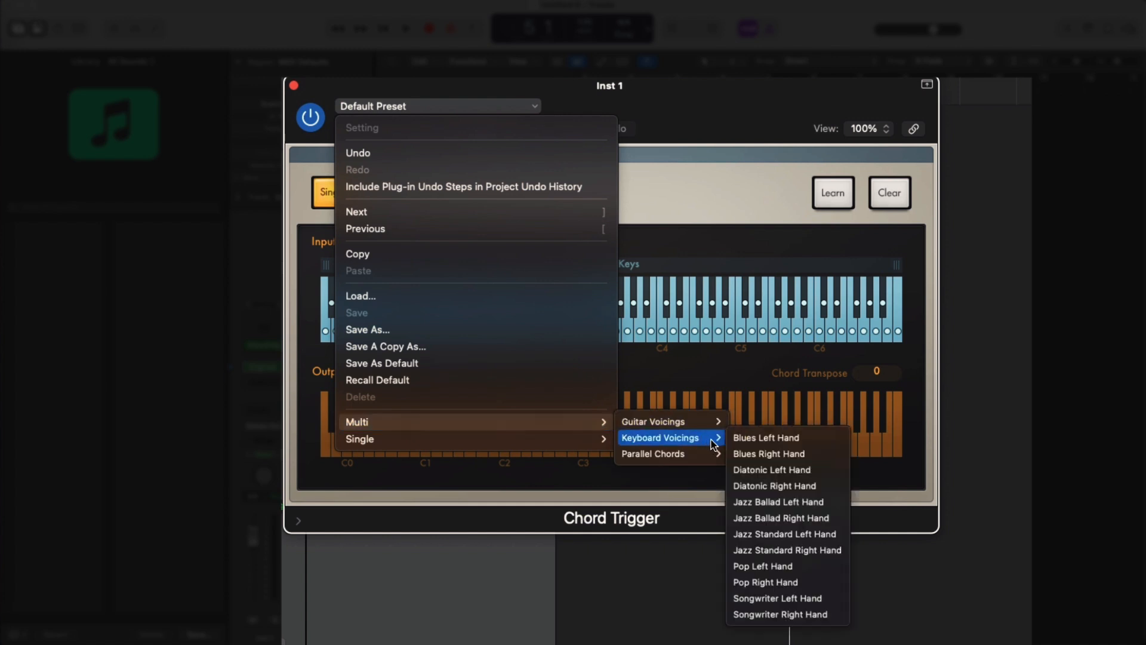
left_click(803, 475)
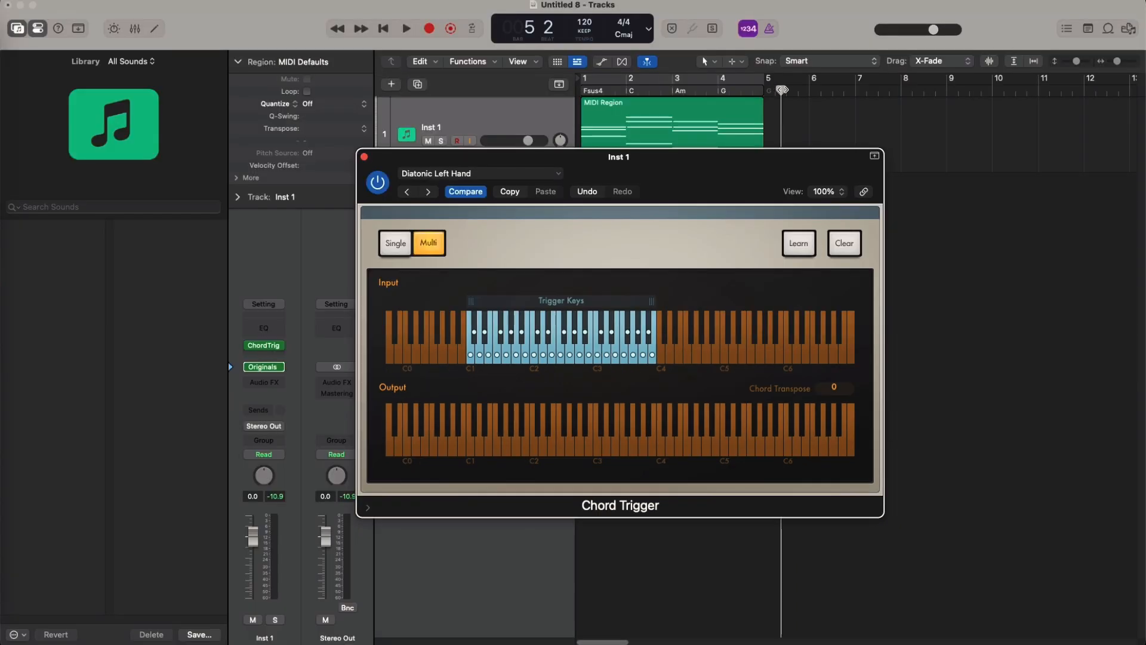
Record a single held trigger note through Chord Trigger on Inst 1, starting at bar 6 and stopping at bar 7
left_click(805, 91)
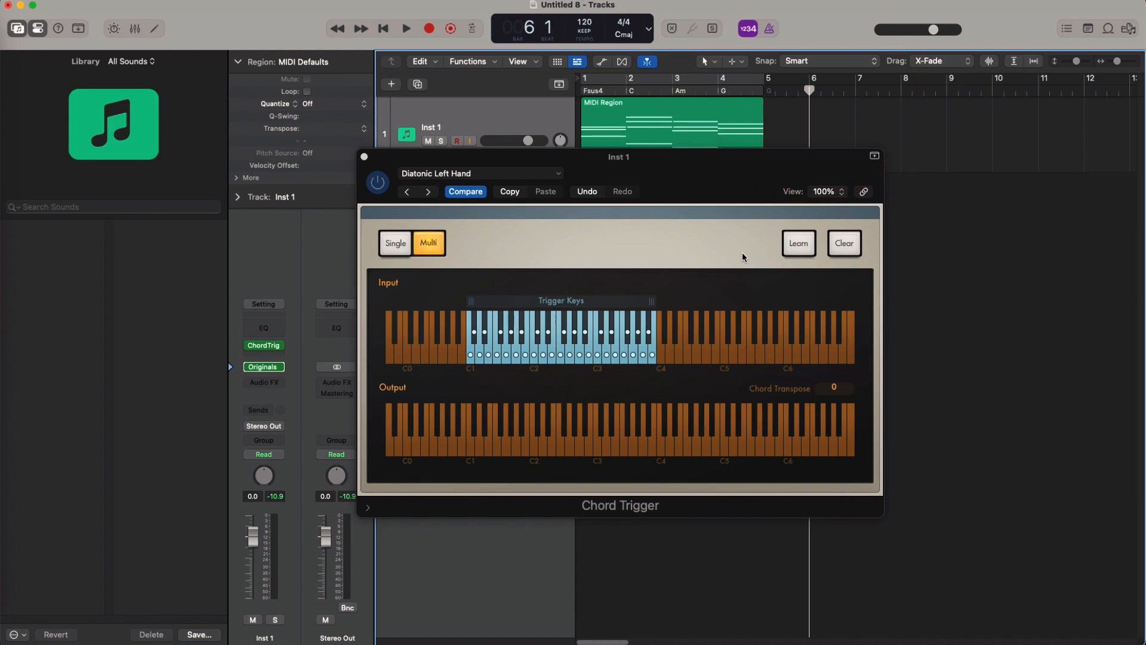
key("space")
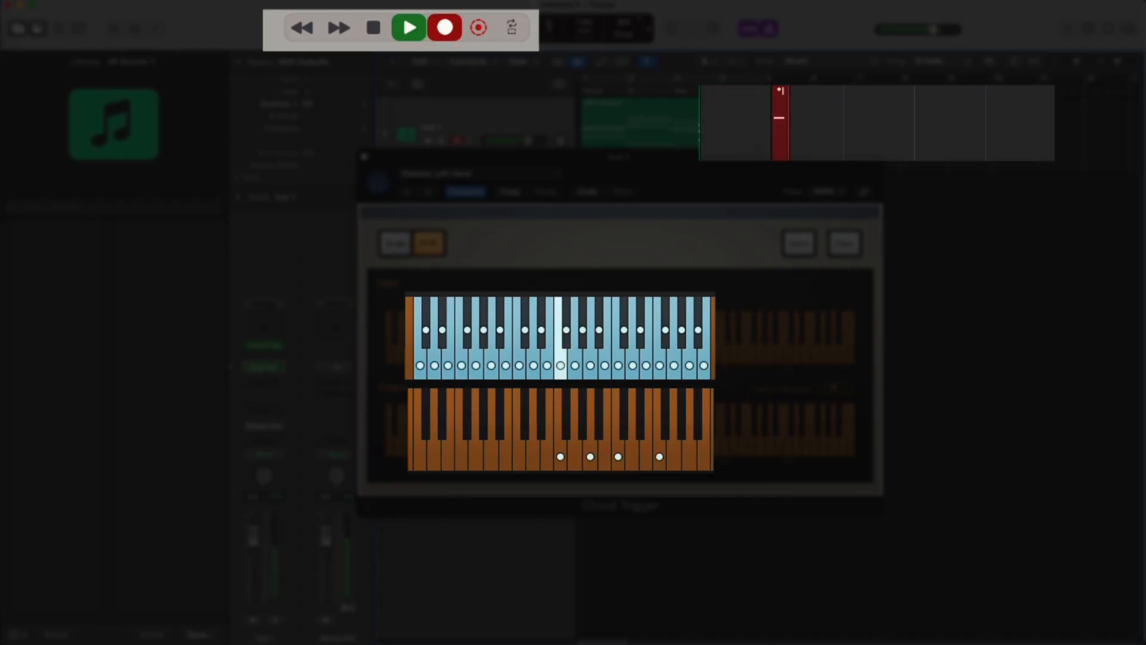
key("space")
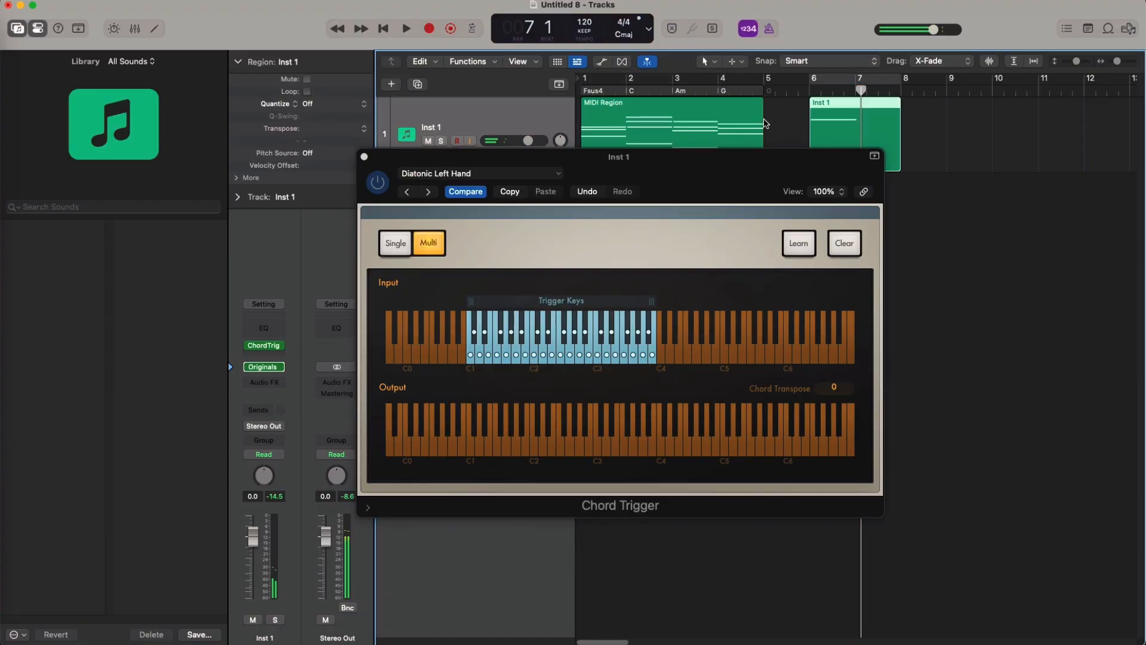
Compare the notes of the recorded region and the chord progression region in the Piano Roll, and close the Chord Trigger window
left_click_drag(831, 159, 853, 310)
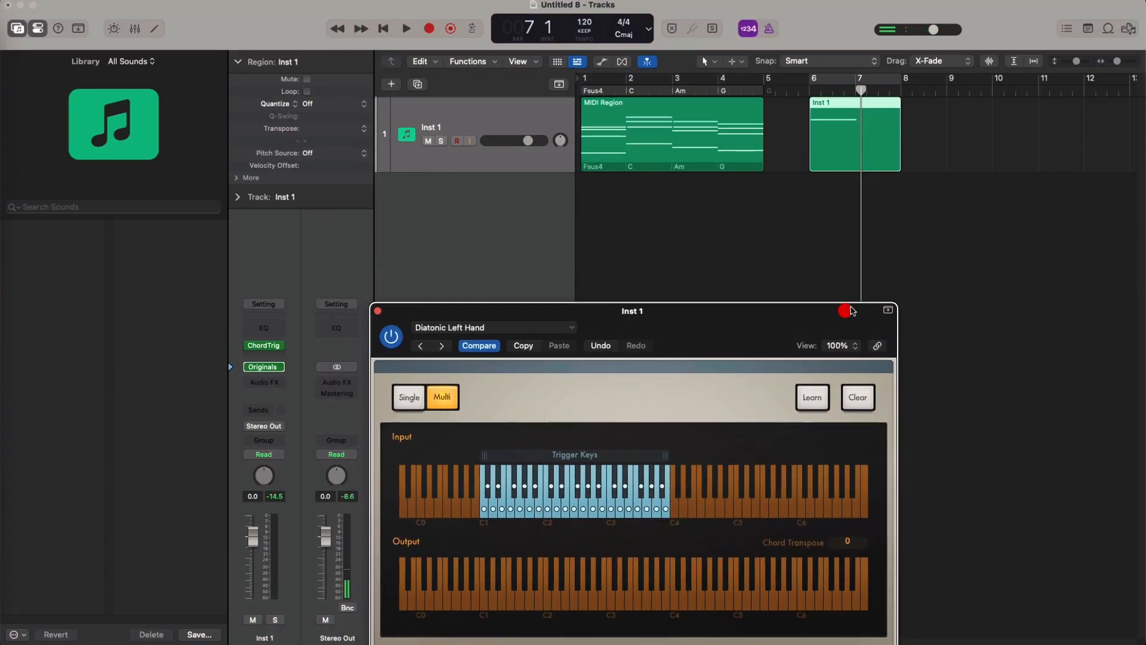
left_click(847, 143)
double_click(847, 143)
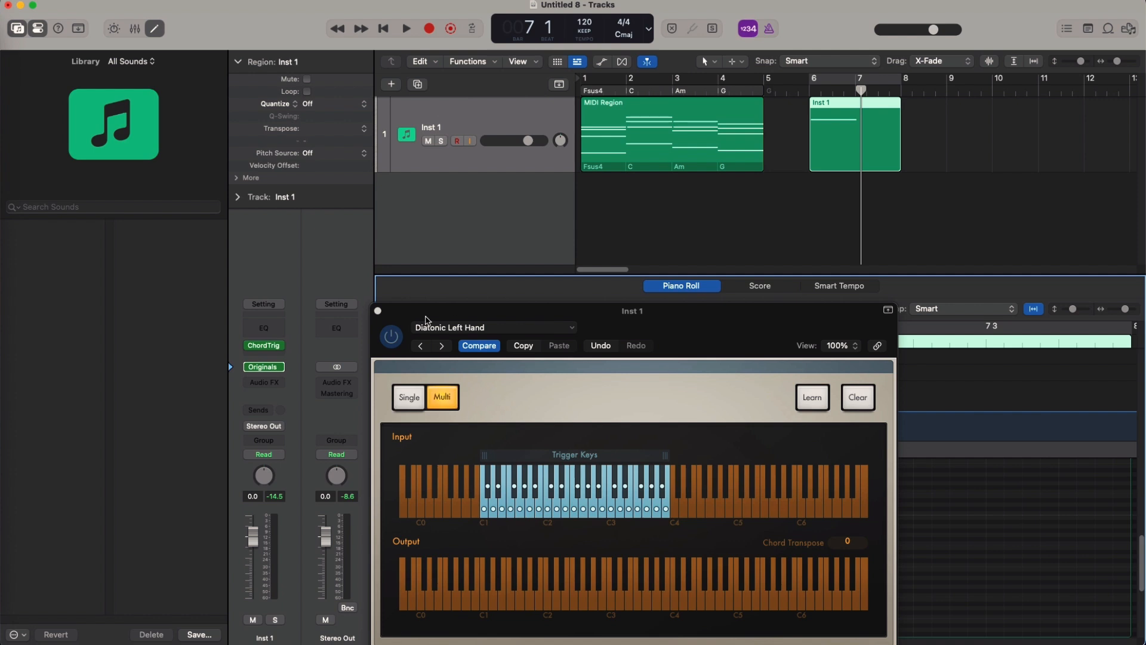
left_click_drag(426, 315, 114, 74)
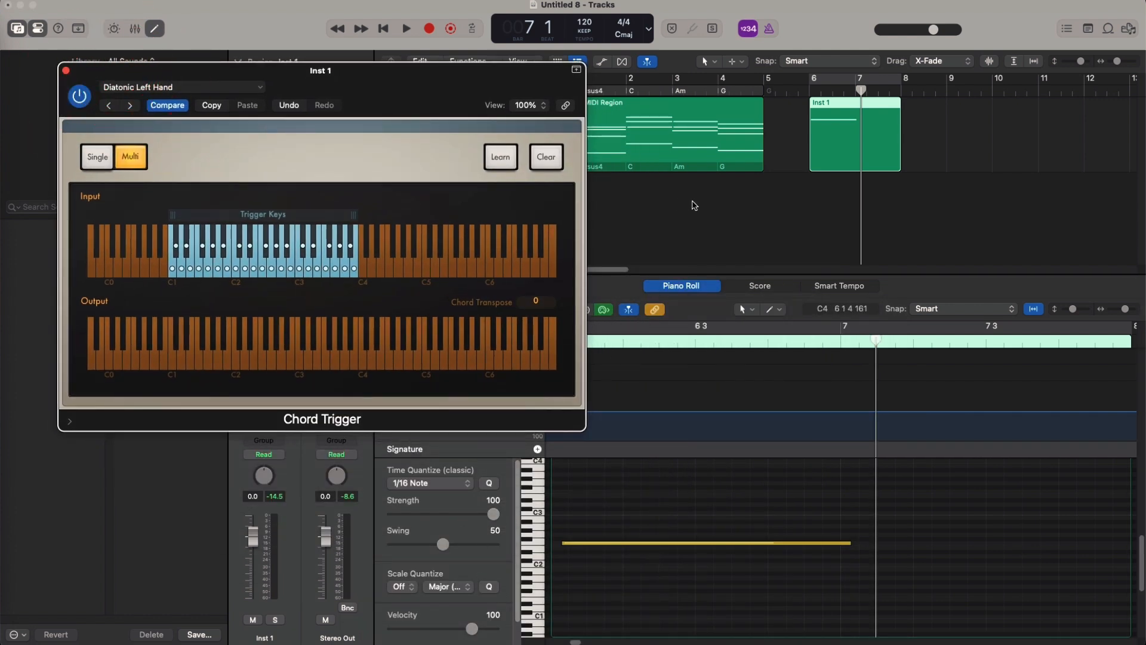
left_click(711, 122)
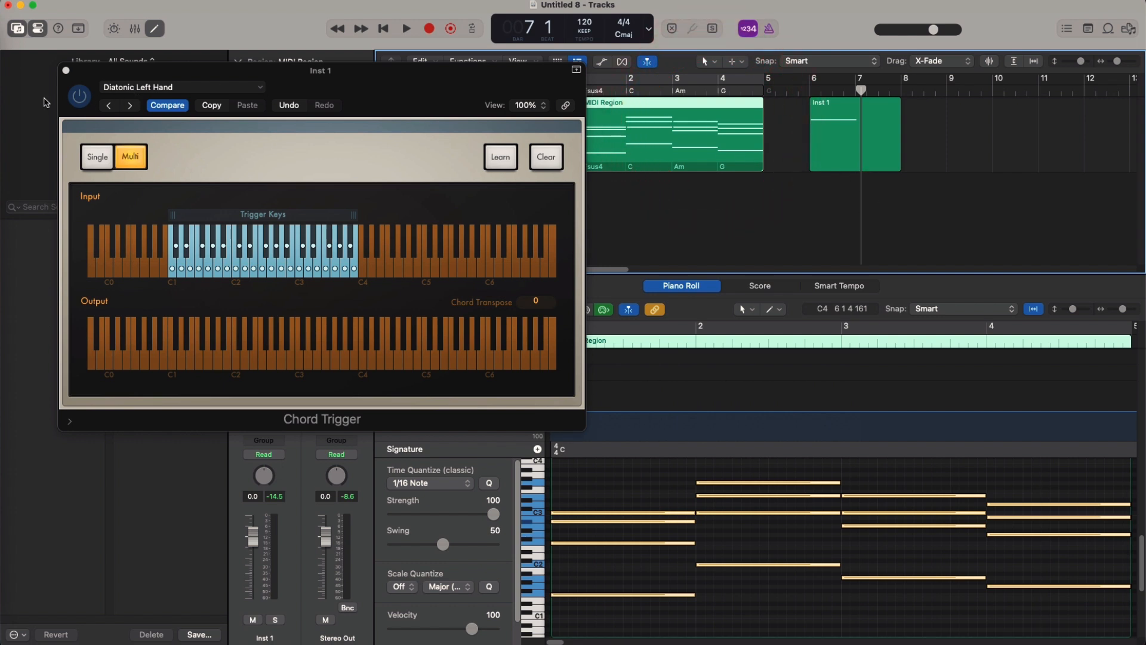
left_click(66, 71)
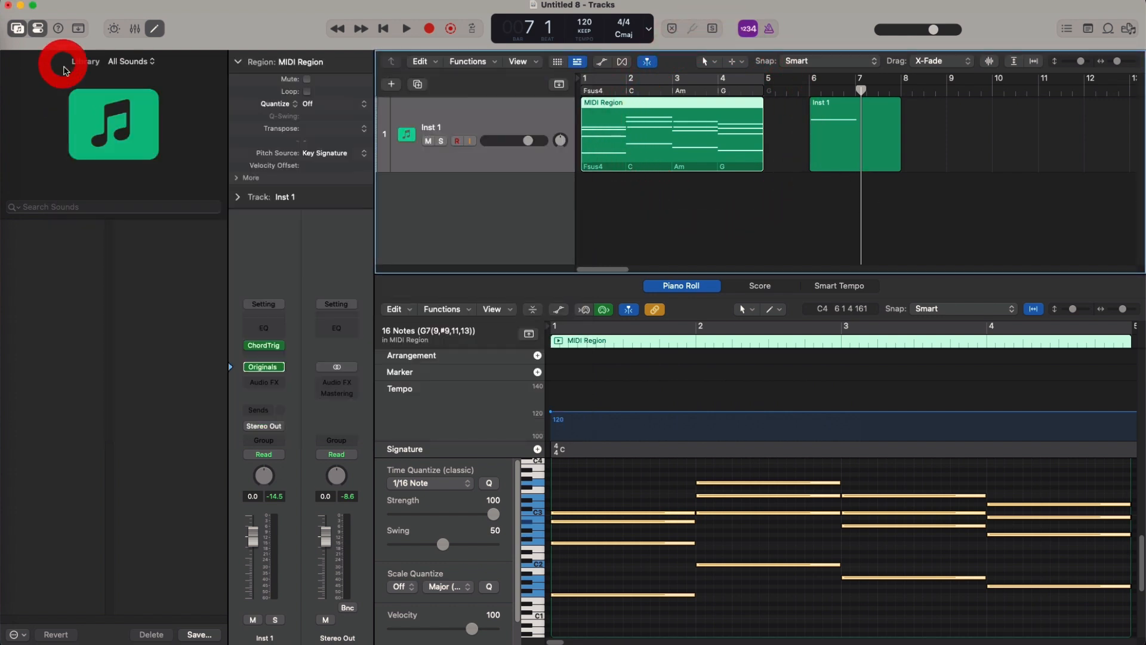
left_click(868, 145)
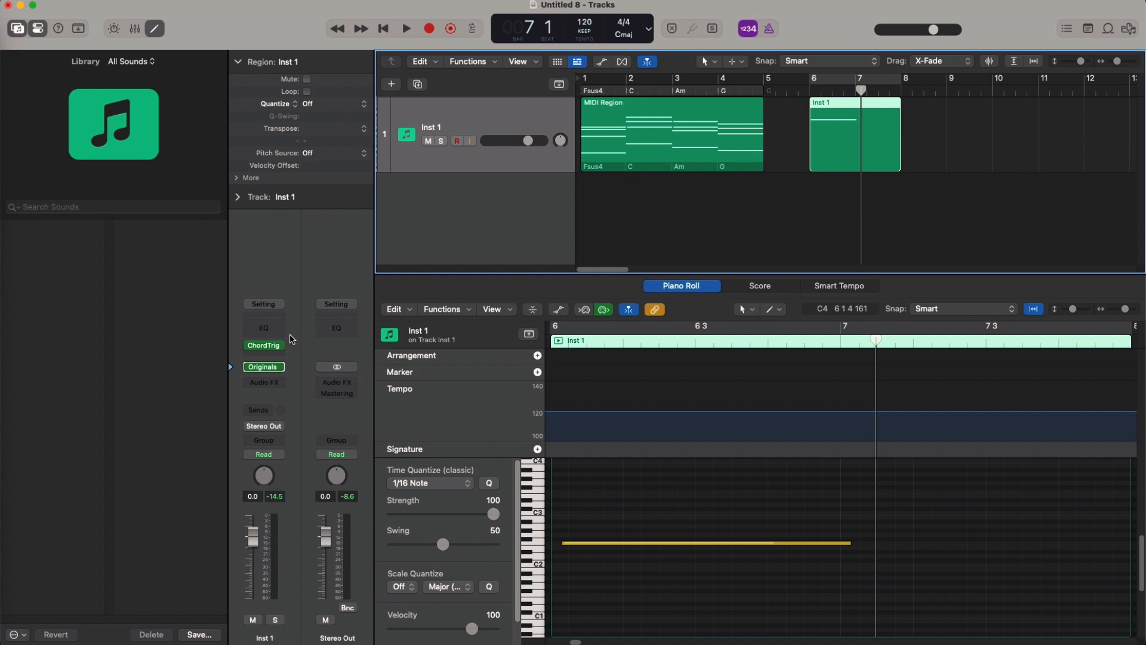
Briefly show and hide the global tracks again, and close the Piano Roll
key("g")
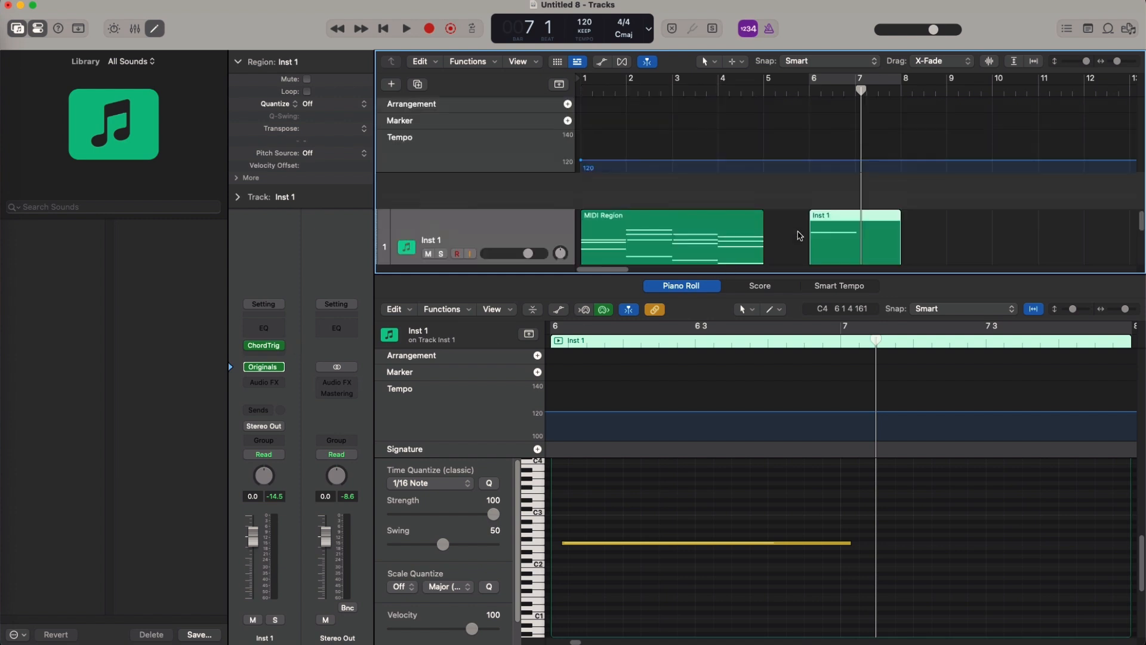
key("g")
key("e")
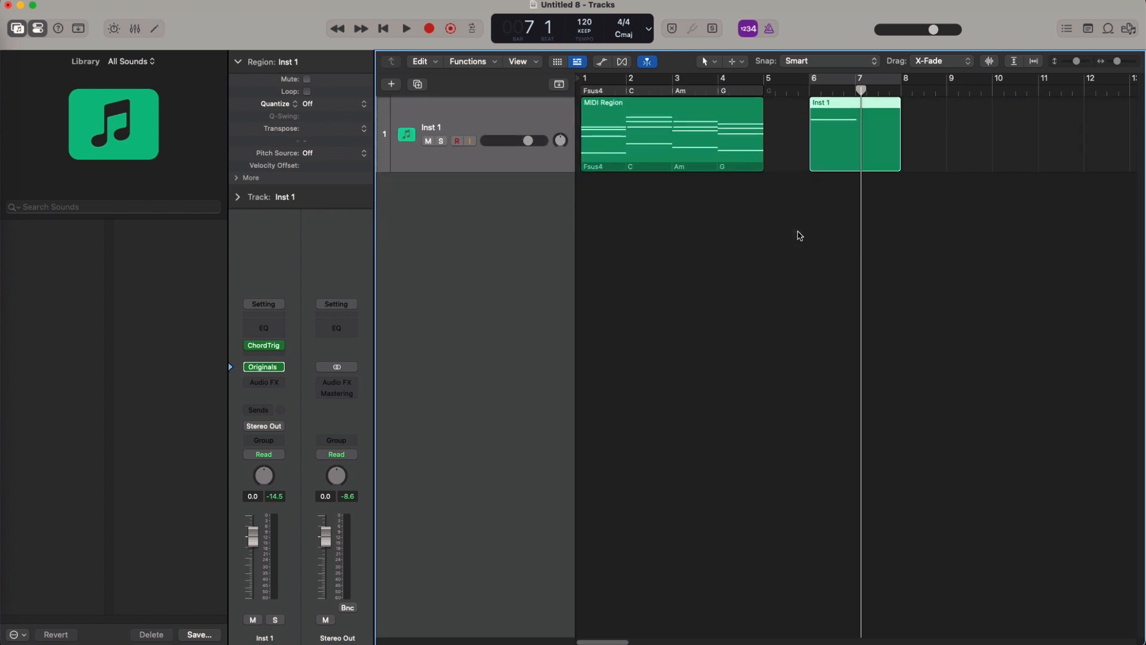